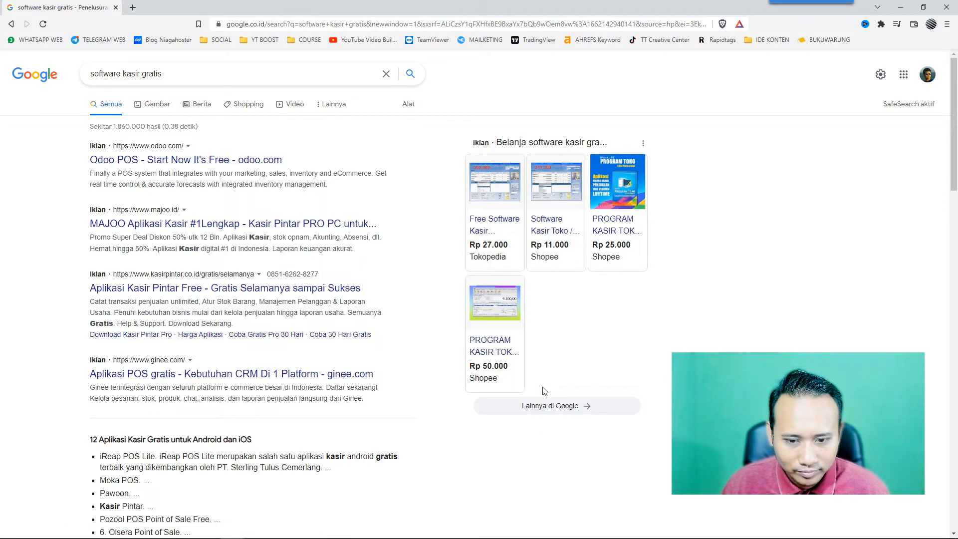
{"action": "mouse_move", "coordinate": [494, 248]}
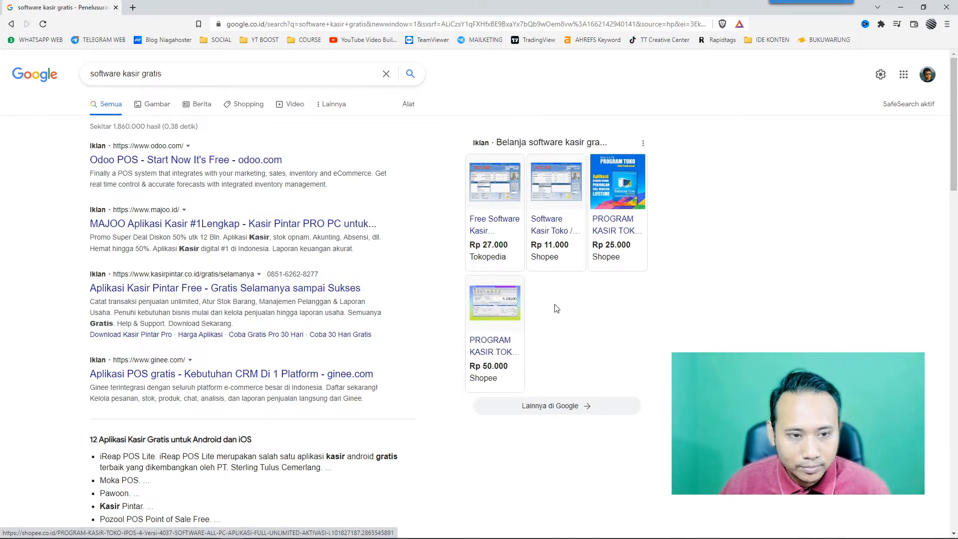
{"action": "scroll", "coordinate": [266, 266], "scroll_direction": "down", "scroll_amount": 4}
{"action": "scroll", "coordinate": [265, 266], "scroll_direction": "down", "scroll_amount": 1}
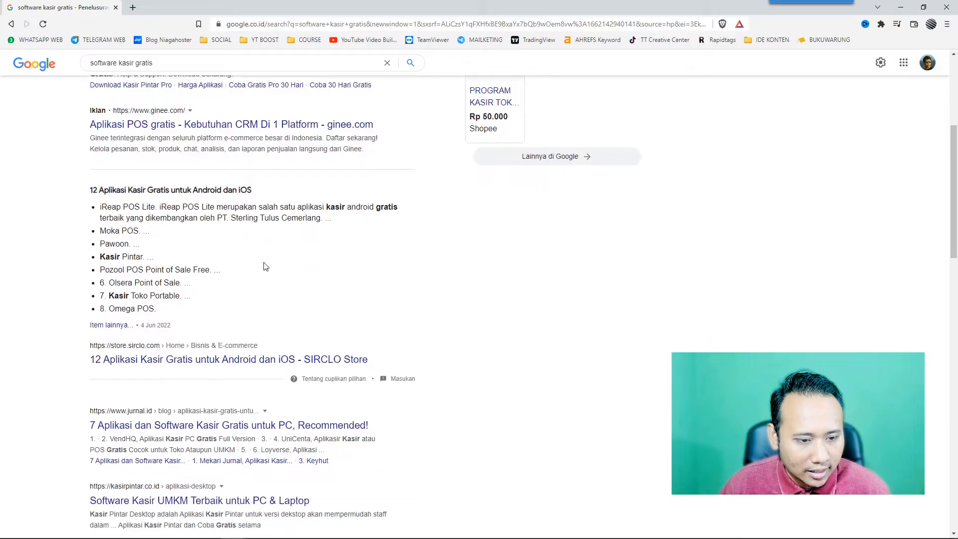
{"action": "scroll", "coordinate": [265, 266], "scroll_direction": "down", "scroll_amount": 4}
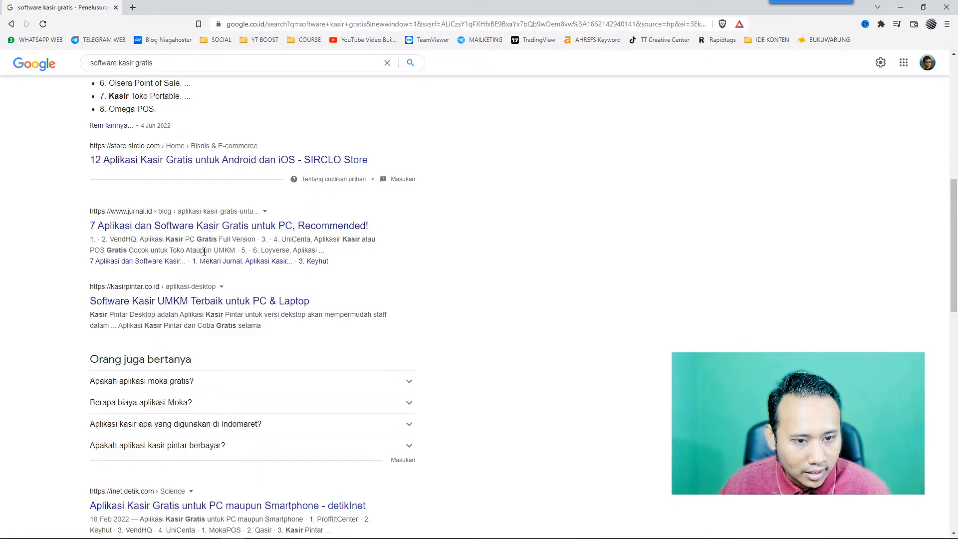
{"action": "scroll", "coordinate": [197, 268], "scroll_direction": "down", "scroll_amount": 4}
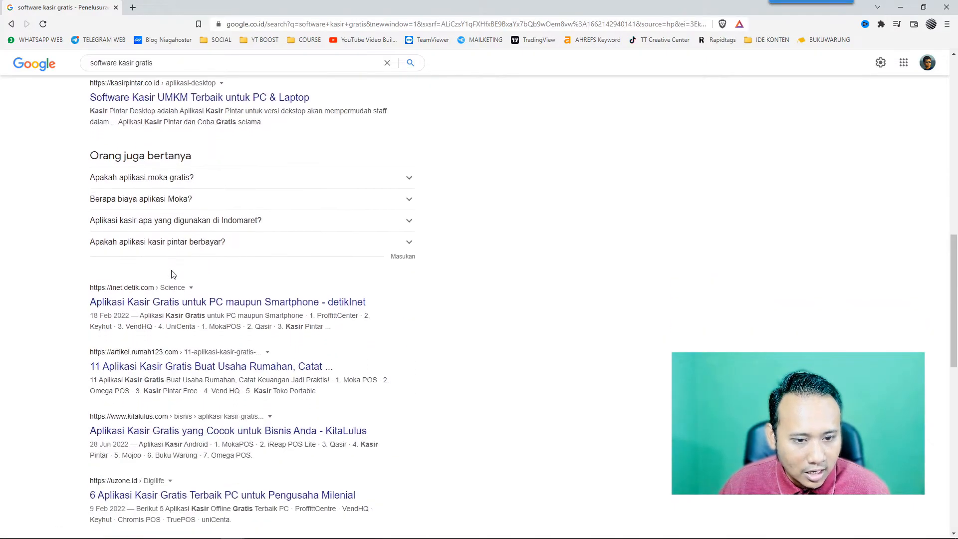
{"action": "scroll", "coordinate": [173, 274], "scroll_direction": "down", "scroll_amount": 1}
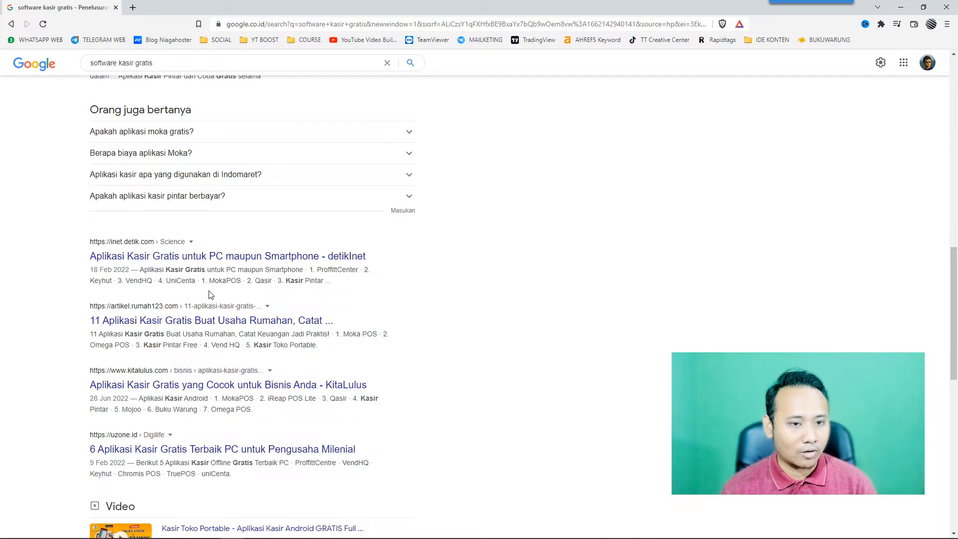
{"action": "scroll", "coordinate": [209, 294], "scroll_direction": "up", "scroll_amount": 10}
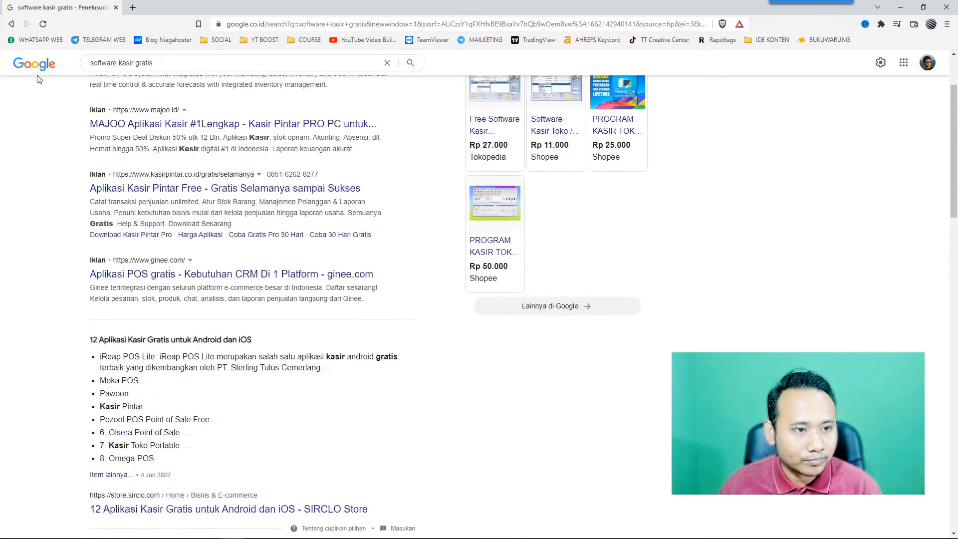
{"action": "left_click_drag", "start_coordinate": [151, 62], "coordinate": [83, 66]}
Search Google for 'aronium', then go to the aronium.com download page with its Standalone and Networking versions.
{"action": "type", "text": "aron"}
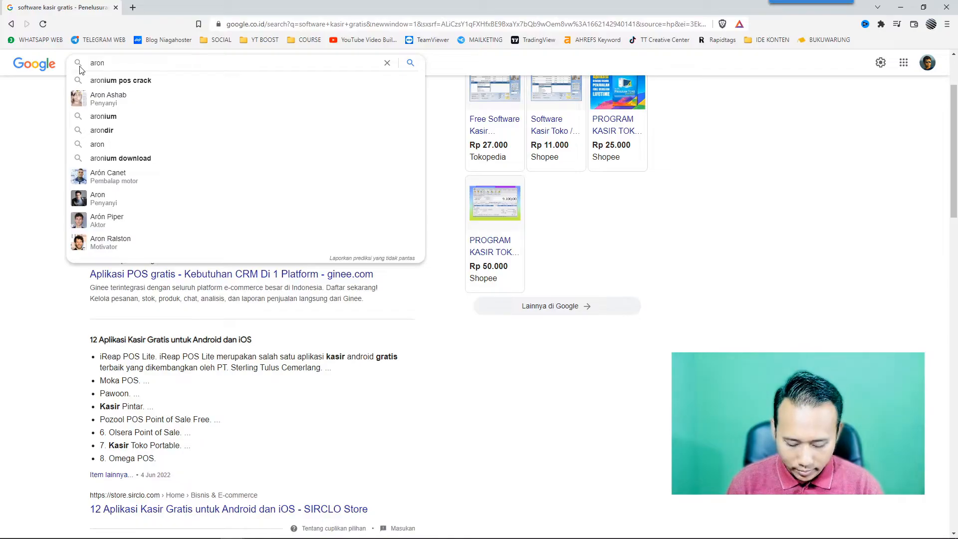
{"action": "type", "text": "onium"}
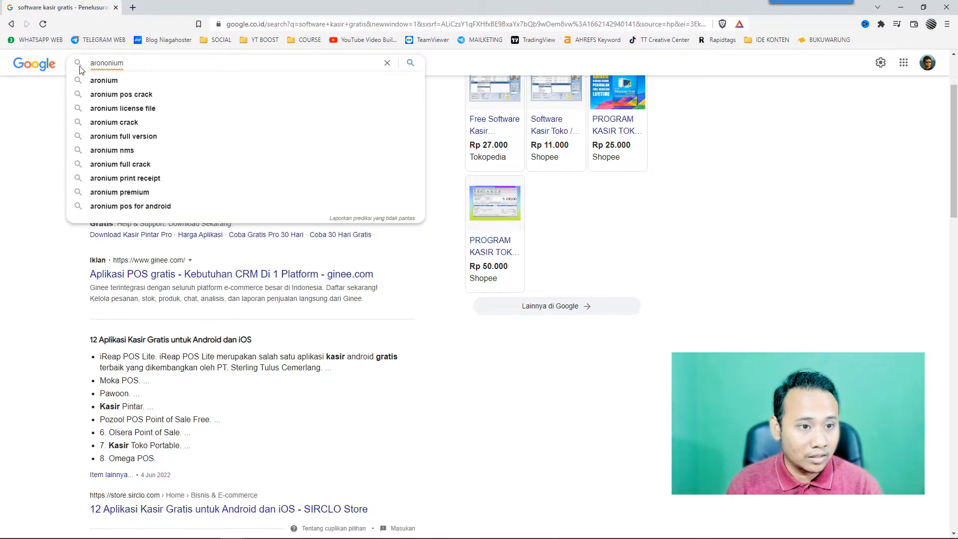
{"action": "key", "text": "Down"}
{"action": "key", "text": "Return"}
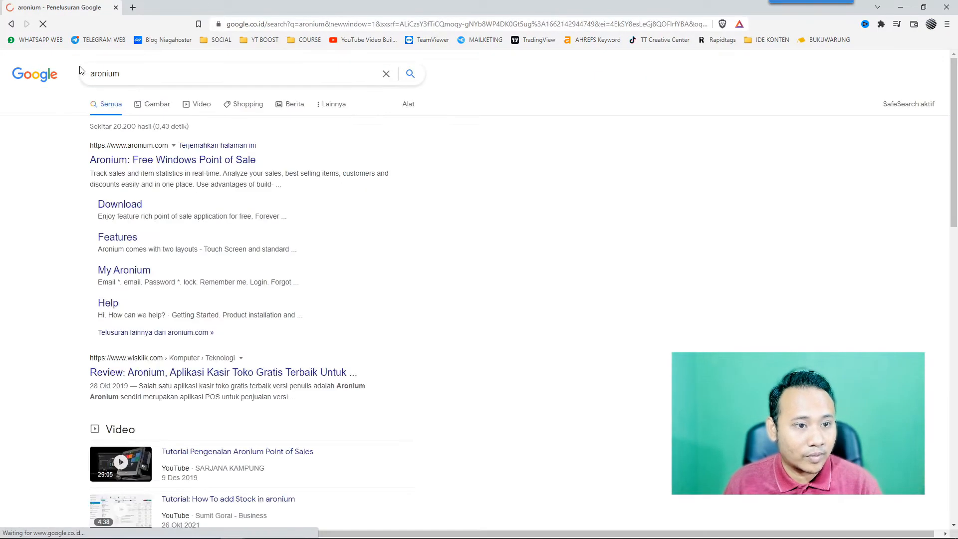
{"action": "left_click", "coordinate": [193, 160]}
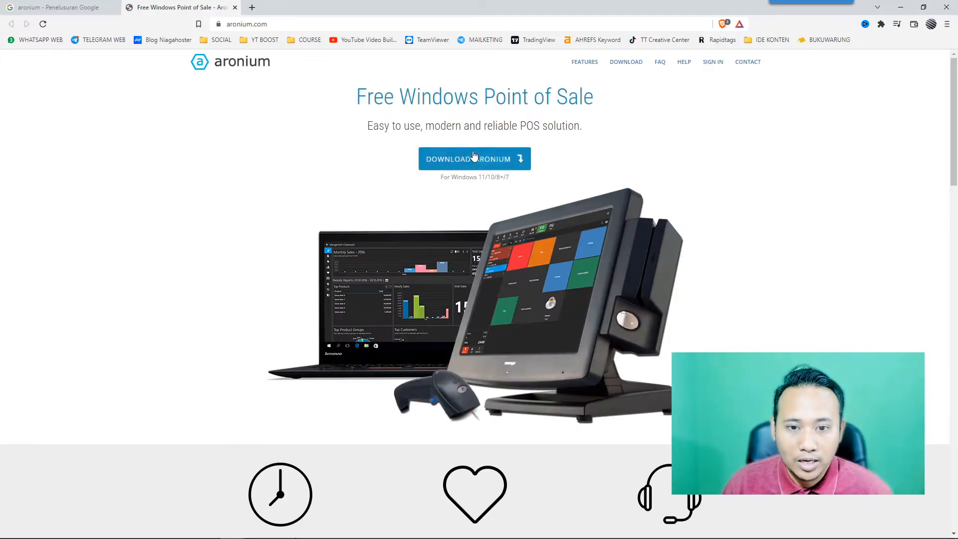
{"action": "left_click", "coordinate": [487, 159]}
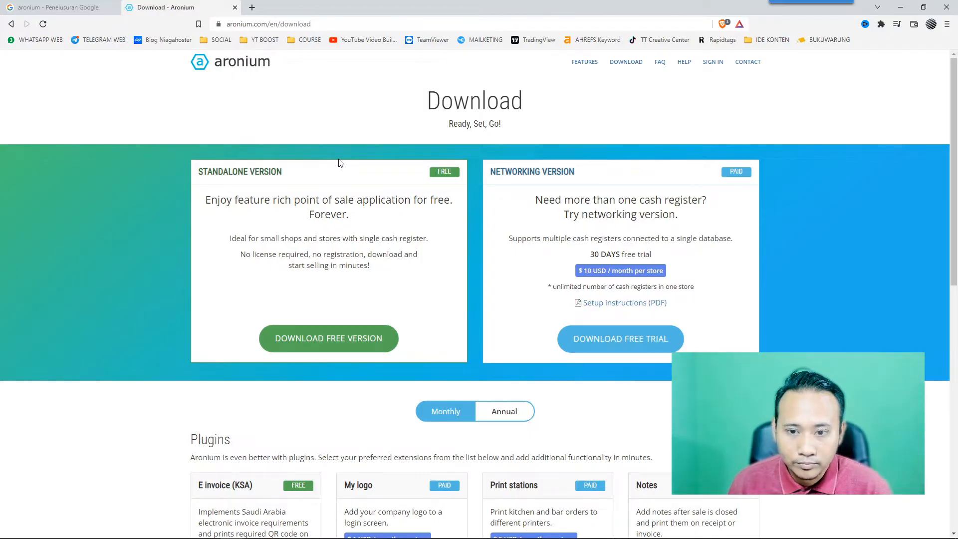
{"action": "scroll", "coordinate": [236, 267], "scroll_direction": "down", "scroll_amount": 1}
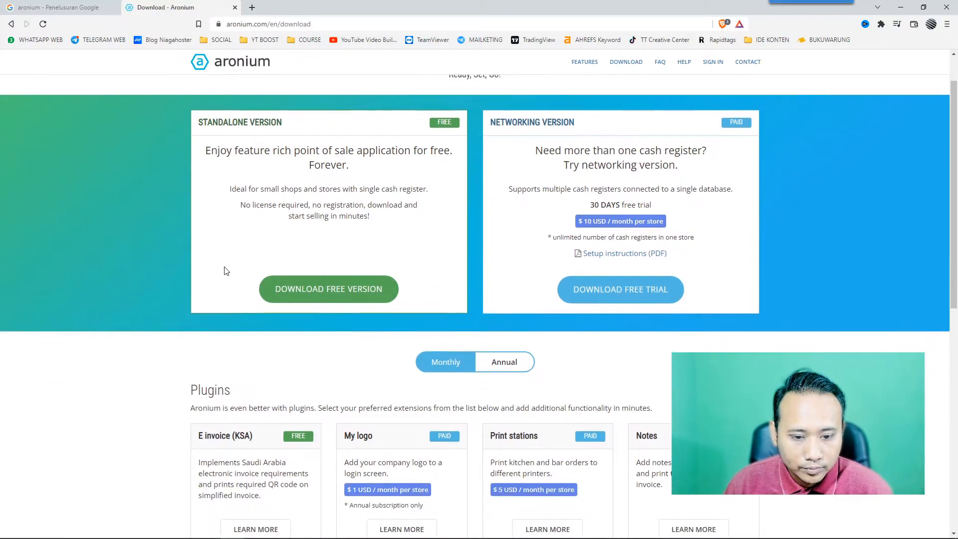
{"action": "scroll", "coordinate": [223, 268], "scroll_direction": "up", "scroll_amount": 1}
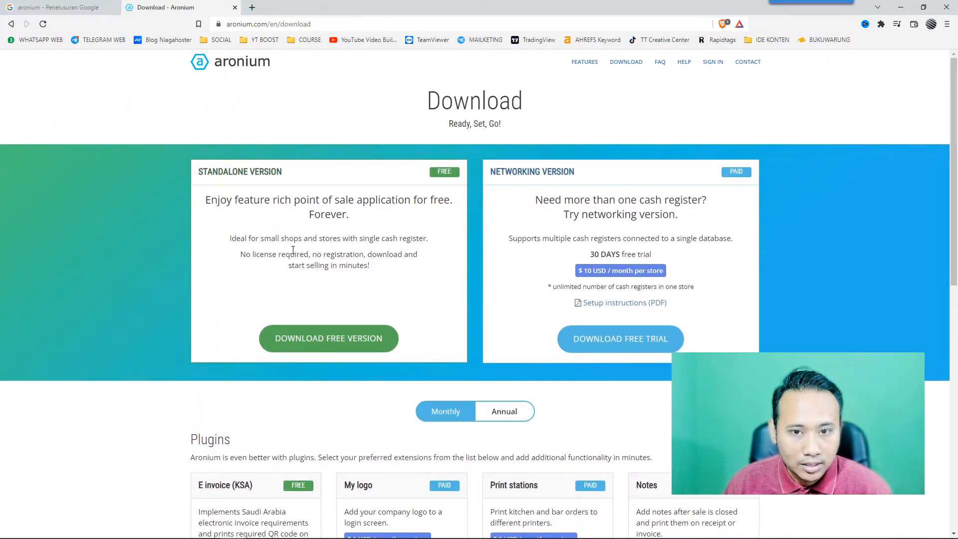
Download the free Aronium.Setup.exe installer, save it to the downloads folder, and launch it.
{"action": "left_click", "coordinate": [338, 346]}
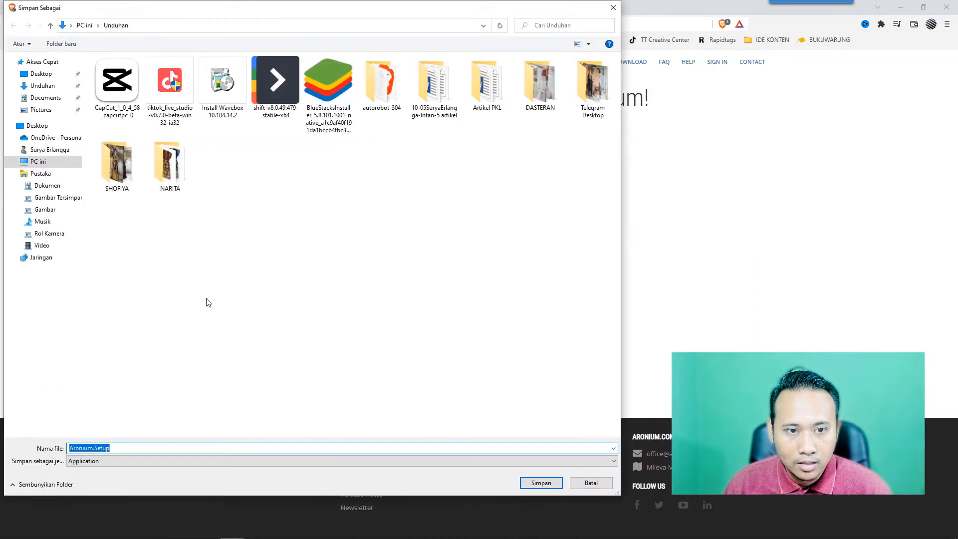
{"action": "left_click", "coordinate": [541, 483]}
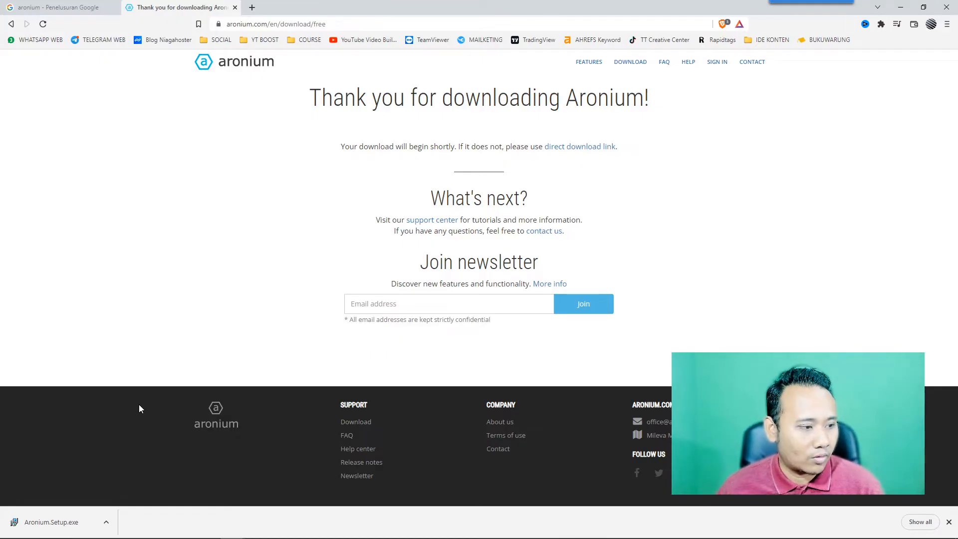
{"action": "left_click", "coordinate": [55, 522]}
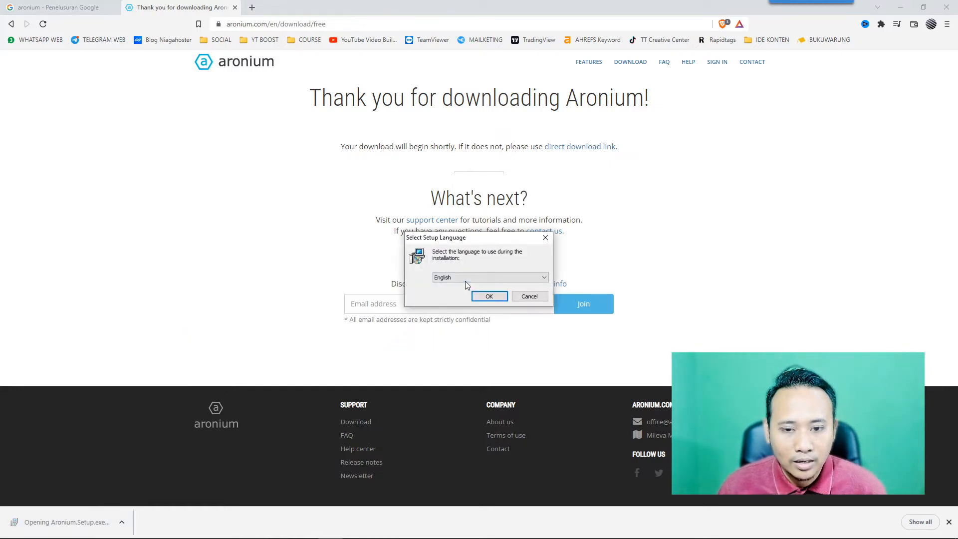
Keep English as the setup language, accept the license, and keep the default install folder.
{"action": "left_click", "coordinate": [465, 278]}
{"action": "left_click", "coordinate": [419, 286]}
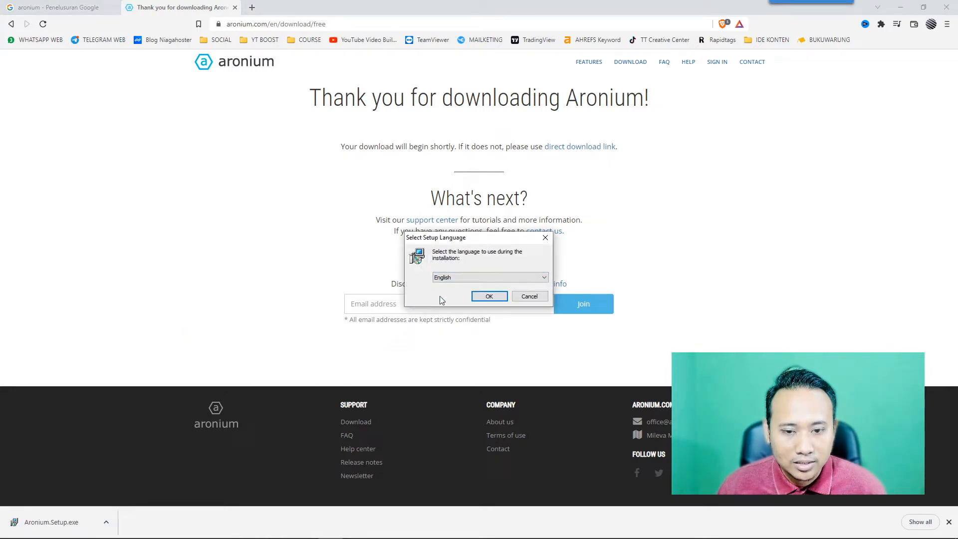
{"action": "left_click", "coordinate": [481, 297]}
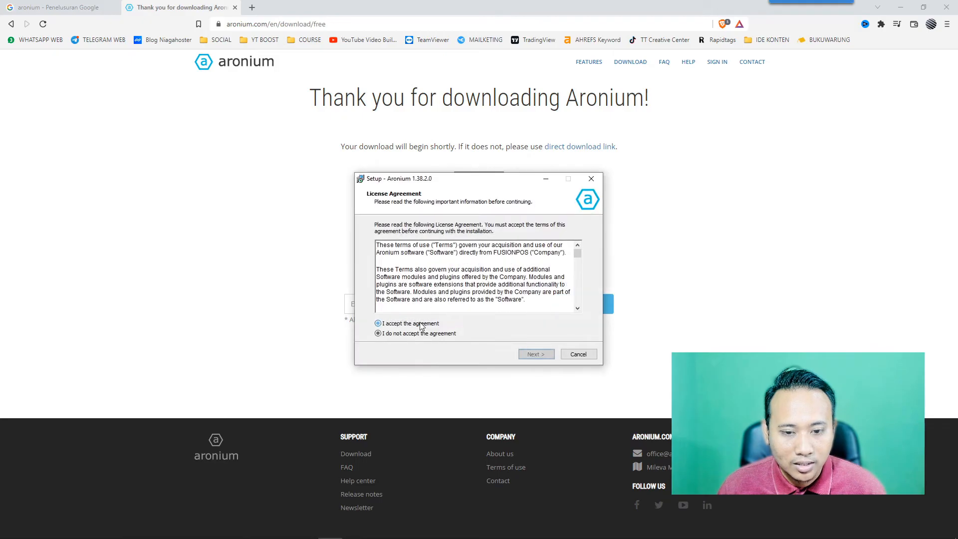
{"action": "left_click", "coordinate": [421, 324]}
{"action": "left_click", "coordinate": [534, 354]}
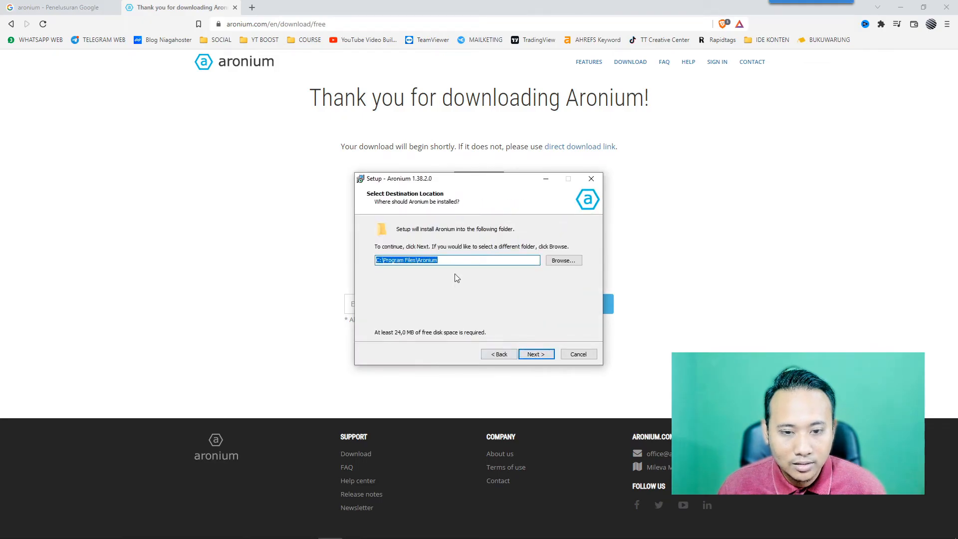
{"action": "left_click", "coordinate": [538, 355]}
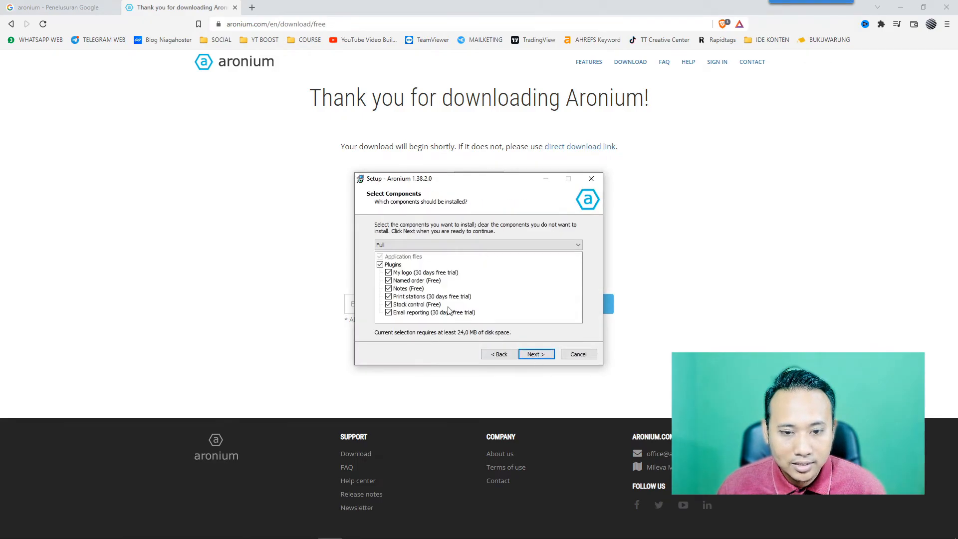
Exclude the My logo, Print stations and Email reporting plugins, then install and launch Aronium.
{"action": "left_click", "coordinate": [389, 273]}
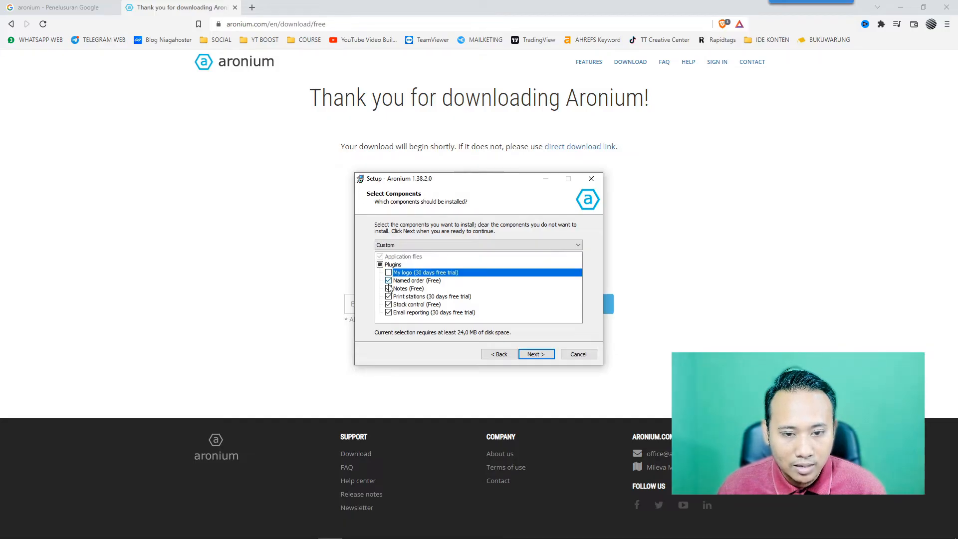
{"action": "left_click", "coordinate": [389, 297]}
{"action": "left_click", "coordinate": [388, 312]}
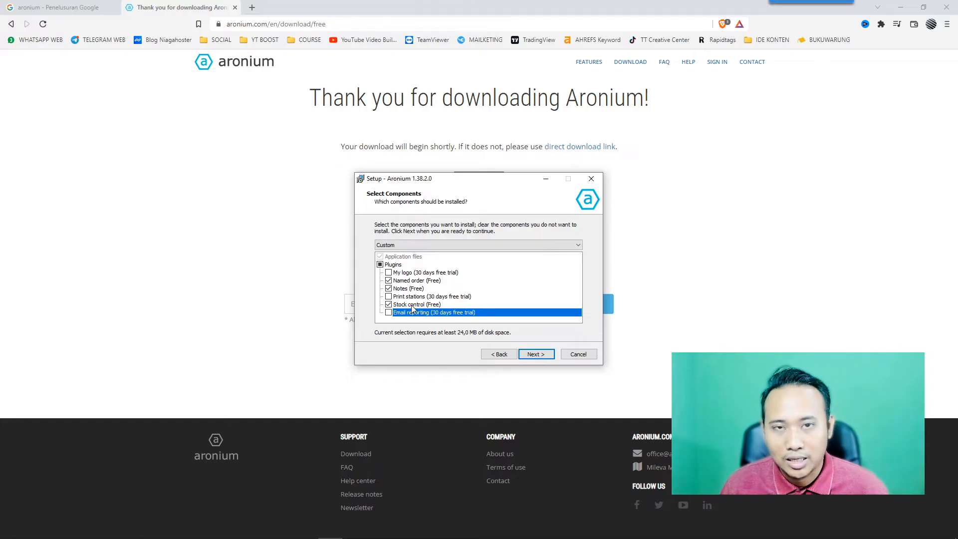
{"action": "left_click", "coordinate": [539, 356]}
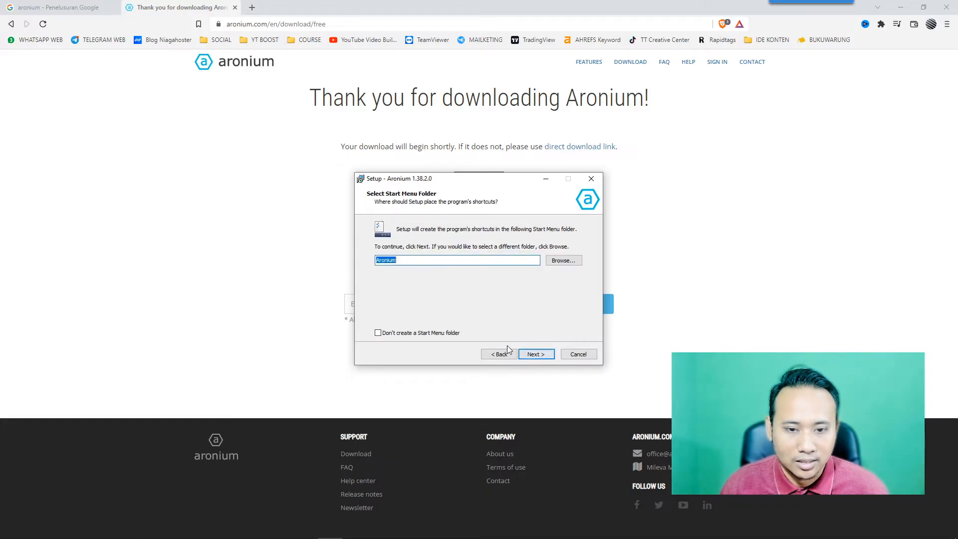
{"action": "left_click", "coordinate": [537, 355]}
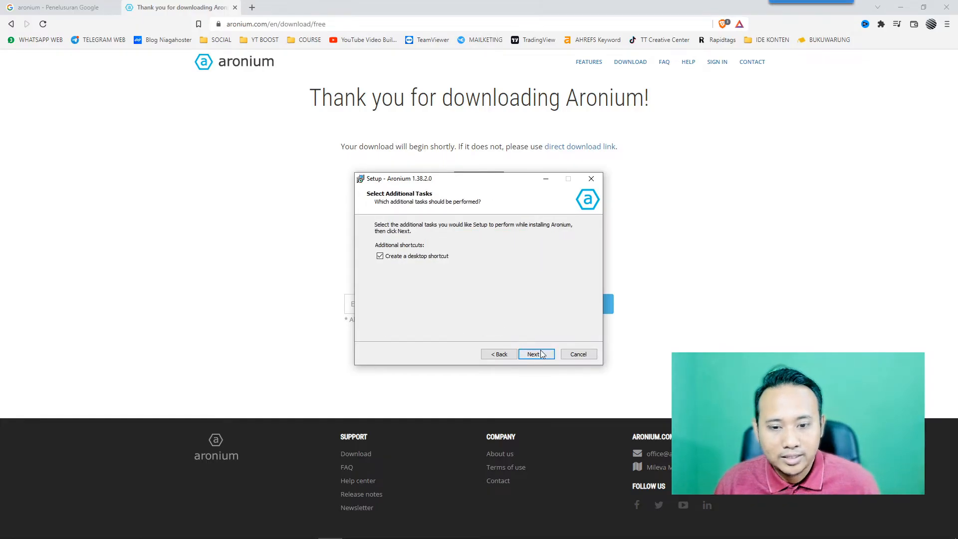
{"action": "left_click", "coordinate": [542, 354]}
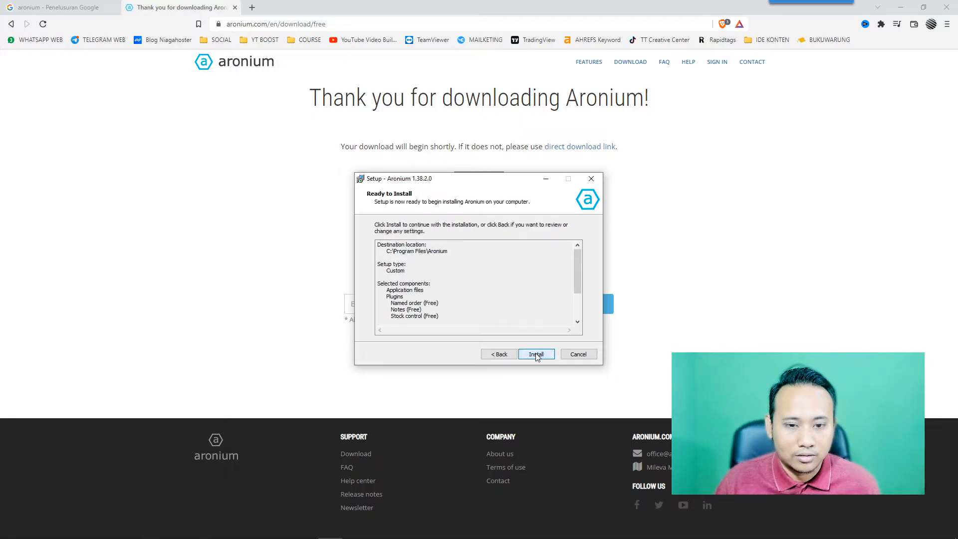
{"action": "left_click", "coordinate": [536, 355]}
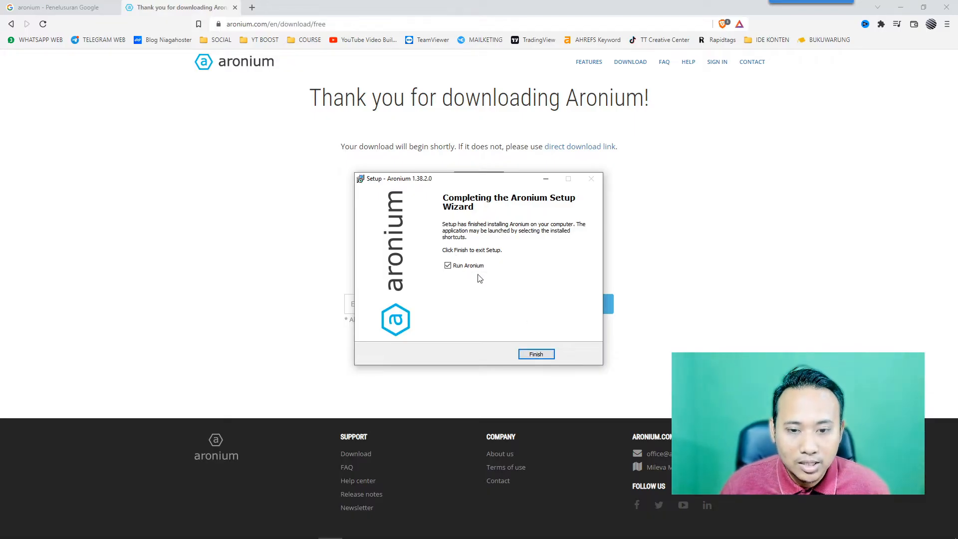
{"action": "left_click", "coordinate": [531, 357]}
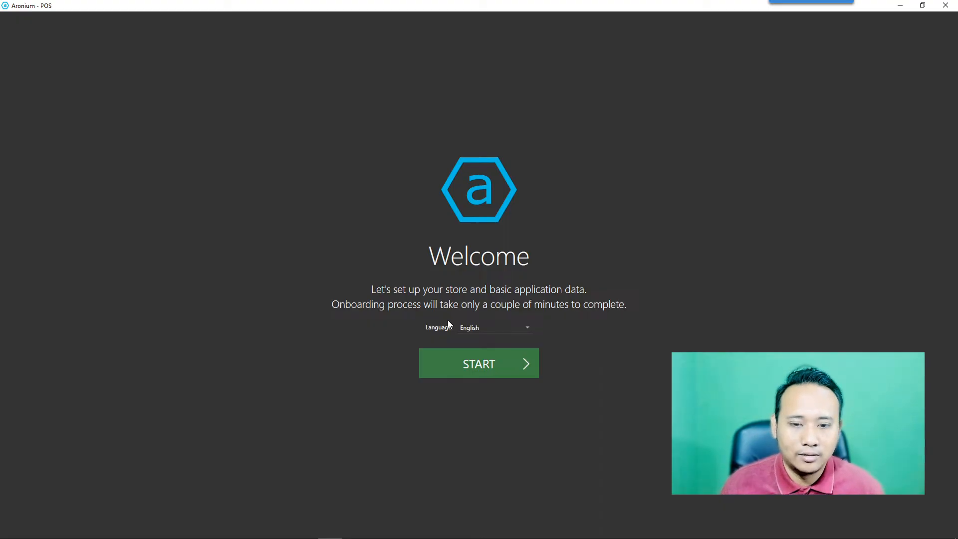
Switch the onboarding language to Indonesian and start setup with MULAI.
{"action": "left_click", "coordinate": [478, 329]}
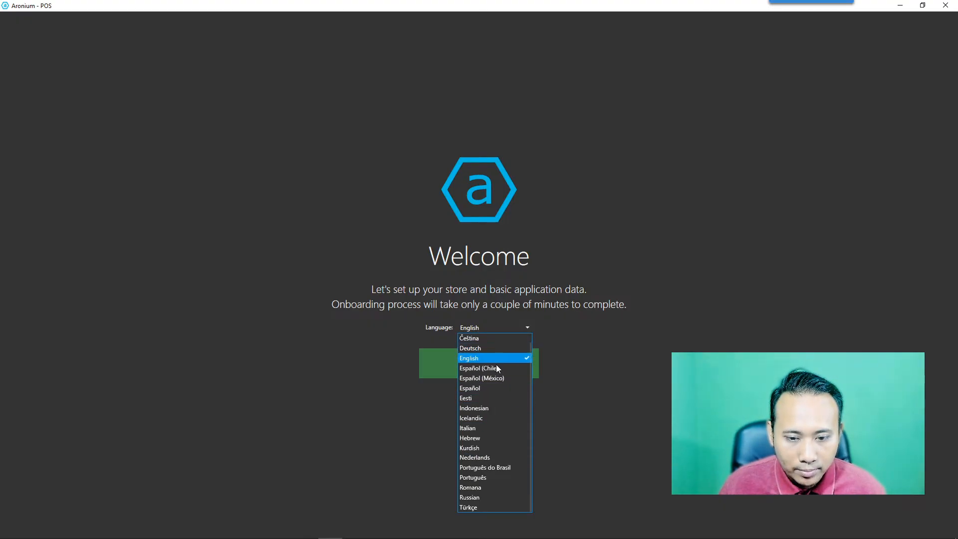
{"action": "left_click", "coordinate": [483, 409]}
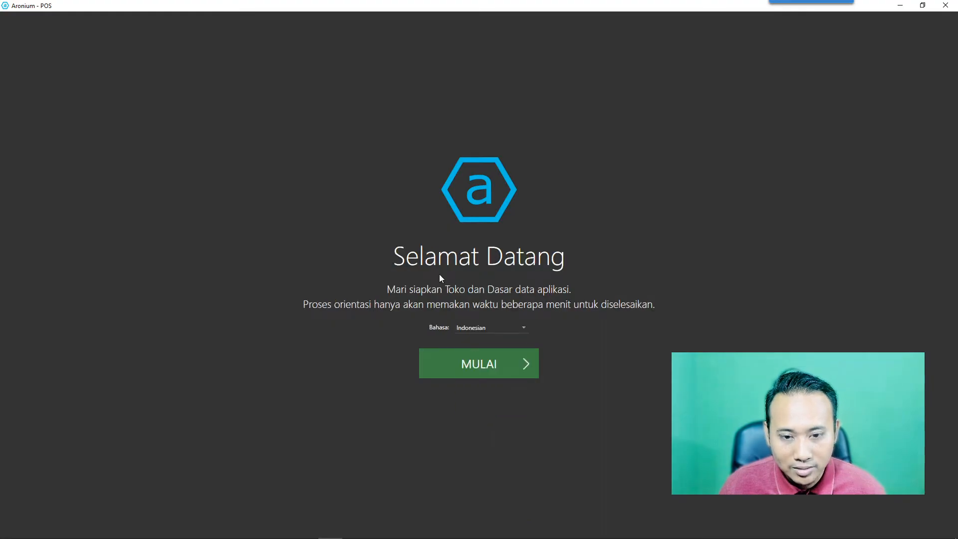
{"action": "left_click", "coordinate": [490, 362]}
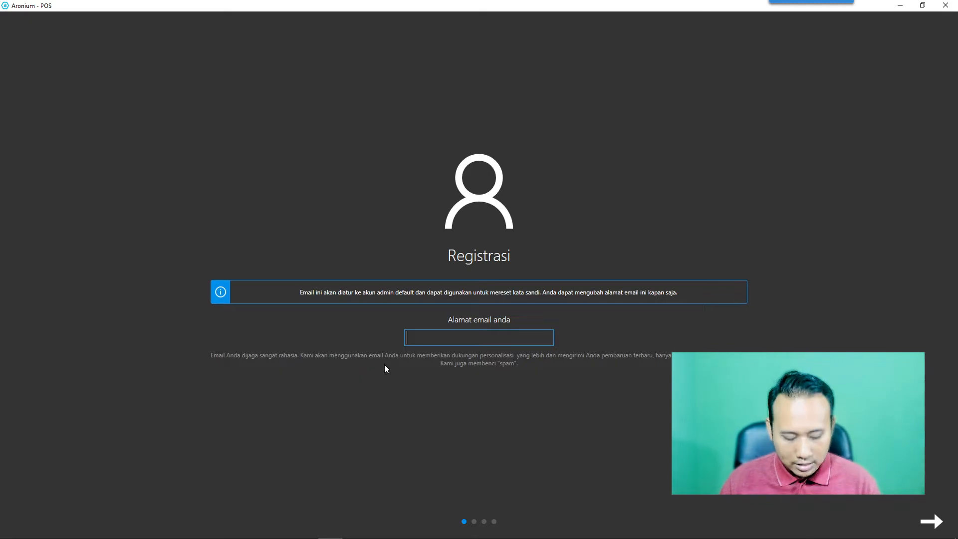
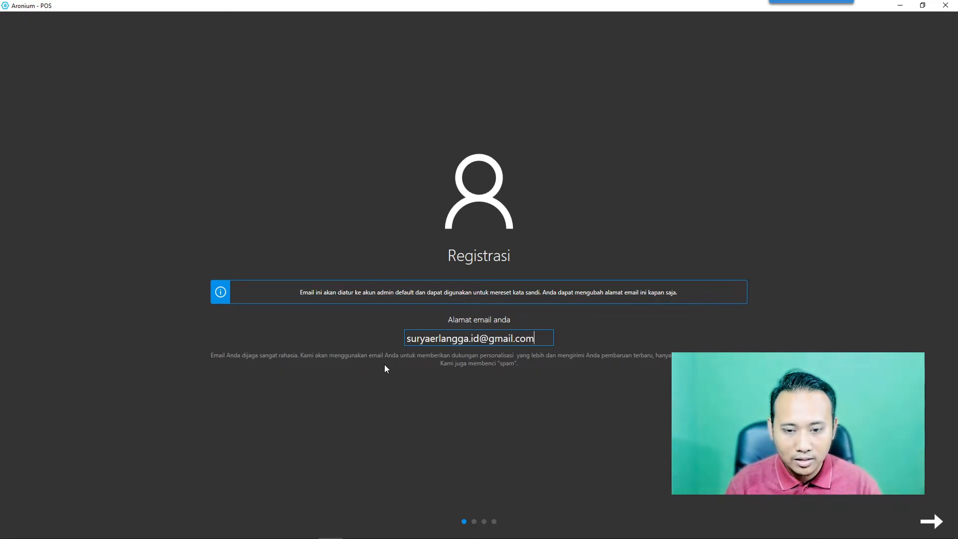
Register the admin e-mail address, then enter the account password and its confirmation.
{"action": "key", "text": "Return"}
{"action": "left_click", "coordinate": [458, 194]}
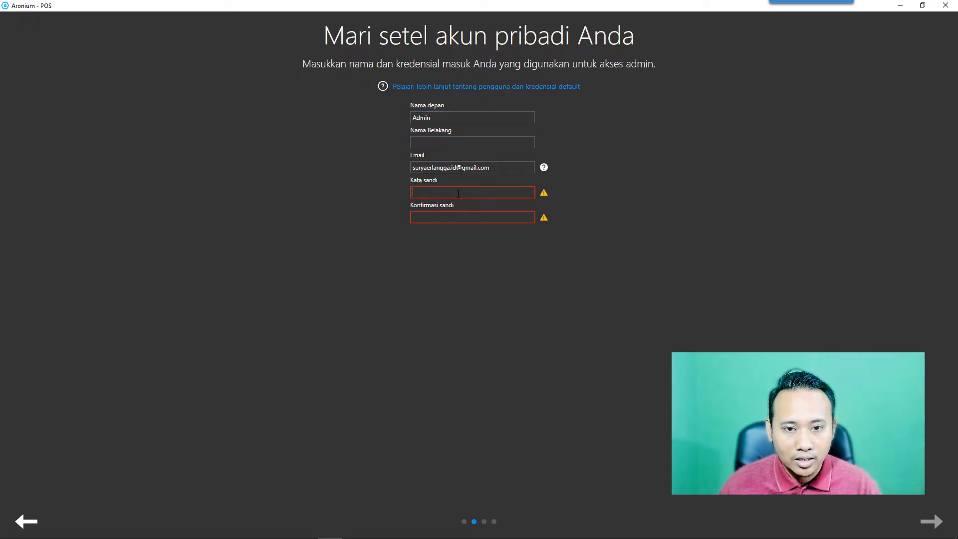
{"action": "type", "text": "********"}
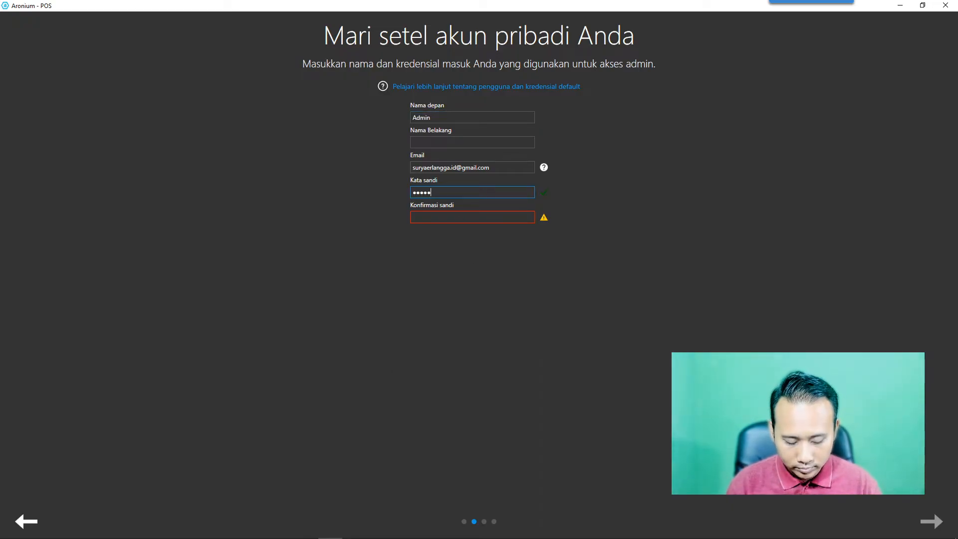
{"action": "type", "text": "*"}
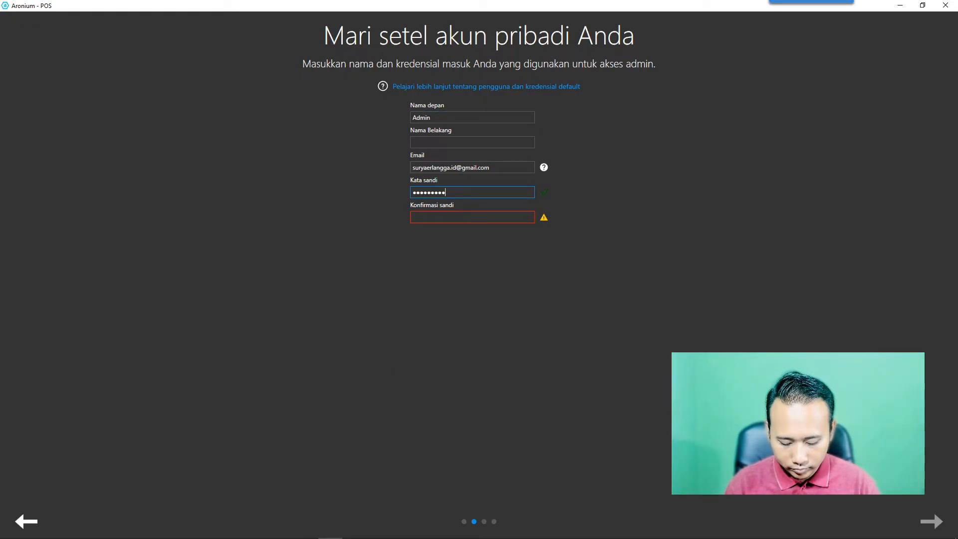
{"action": "type", "text": "*"}
{"action": "key", "text": "Tab"}
{"action": "type", "text": "********"}
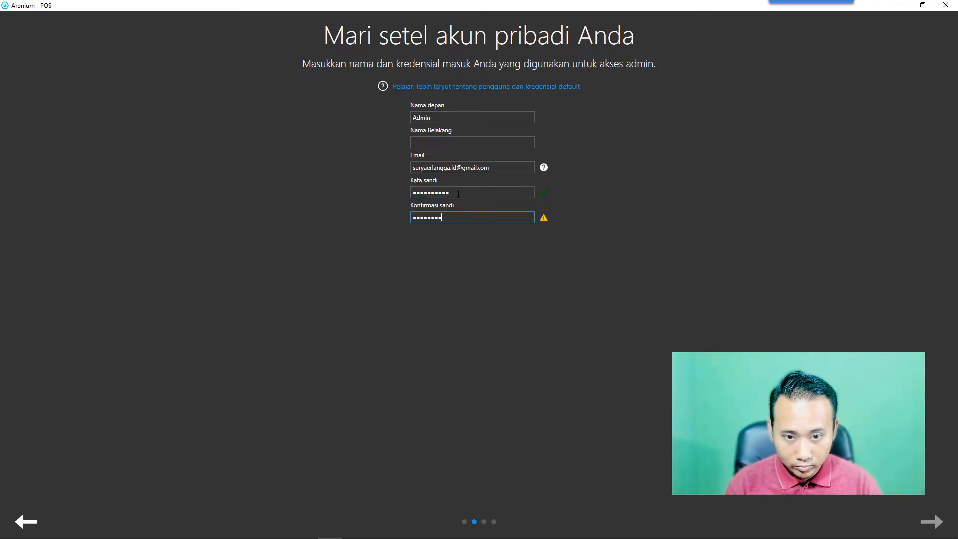
{"action": "type", "text": "**"}
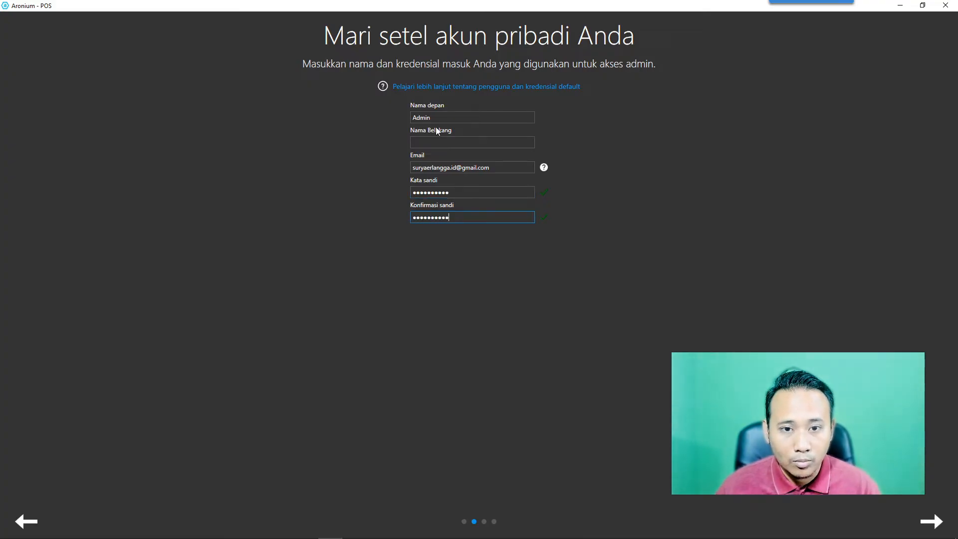
Replace the default first name Admin with the user's first name and add the last name.
{"action": "left_click_drag", "start_coordinate": [432, 118], "coordinate": [406, 119]}
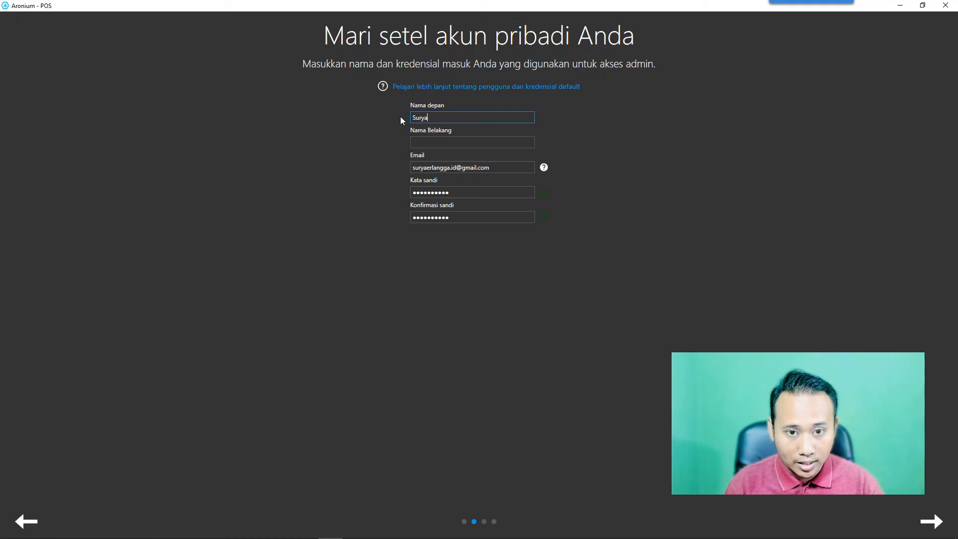
{"action": "key", "text": "Tab"}
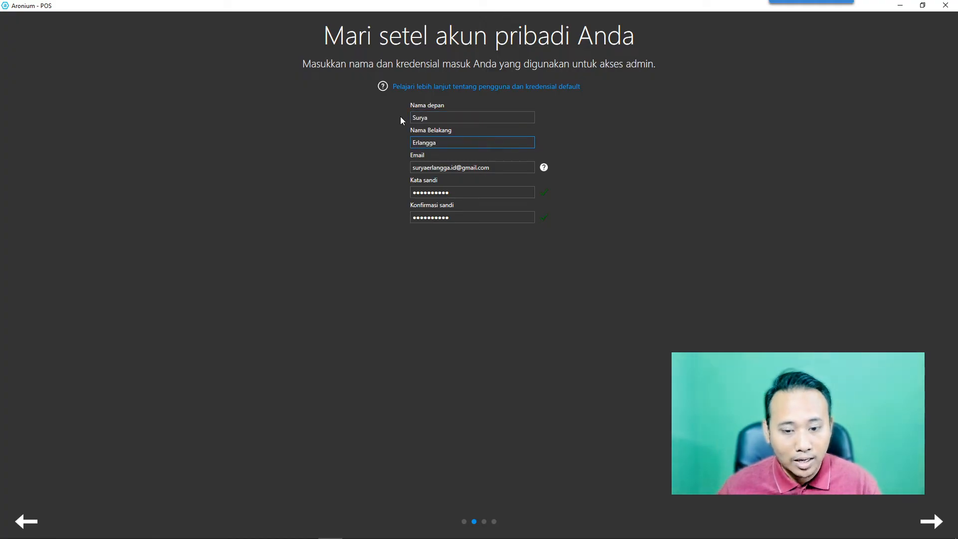
Advance through the wizard, keeping After tax price display and the Standar layout.
{"action": "left_click", "coordinate": [932, 522]}
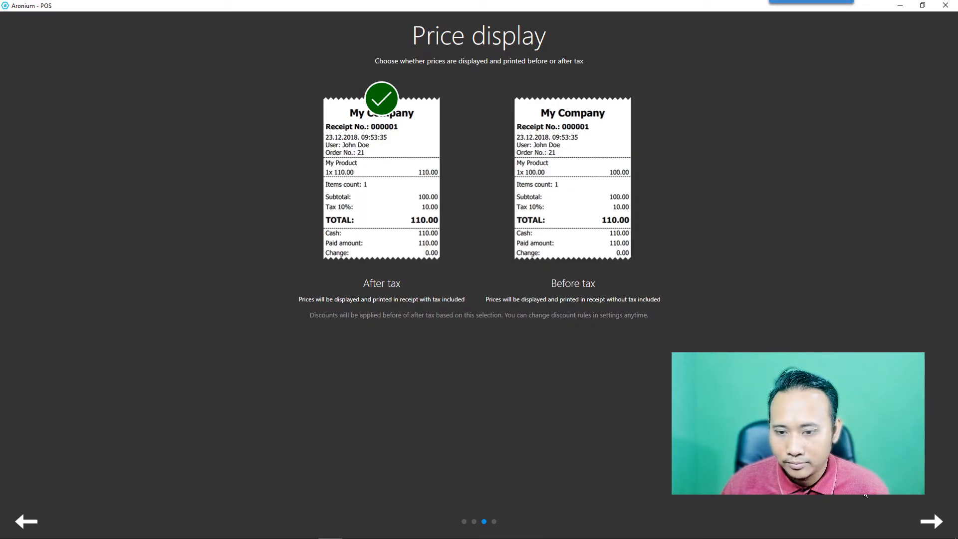
{"action": "left_click", "coordinate": [931, 522]}
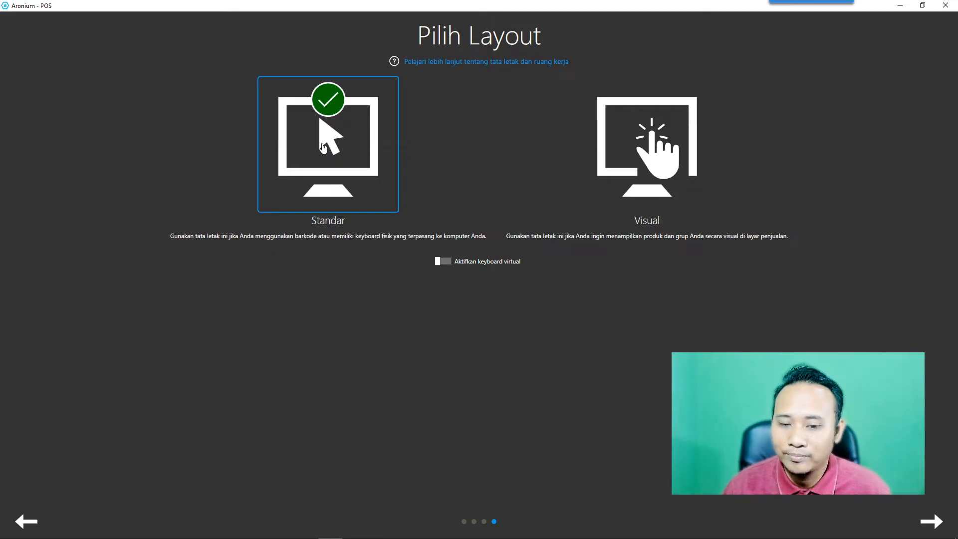
{"action": "left_click", "coordinate": [931, 522]}
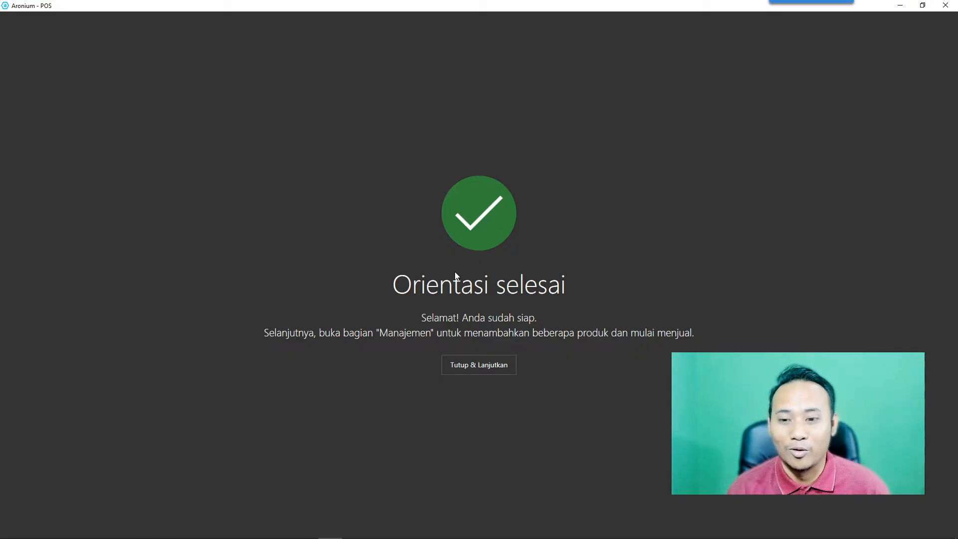
Close the completion page with Tutup & Lanjutkan, dismiss the hints, and enter Management from the main menu.
{"action": "left_click", "coordinate": [475, 370]}
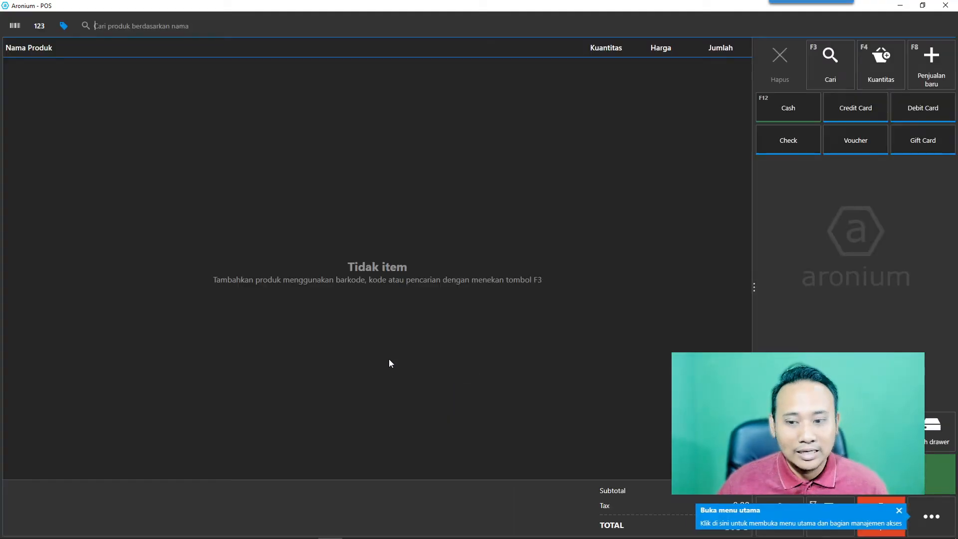
{"action": "left_click", "coordinate": [896, 511]}
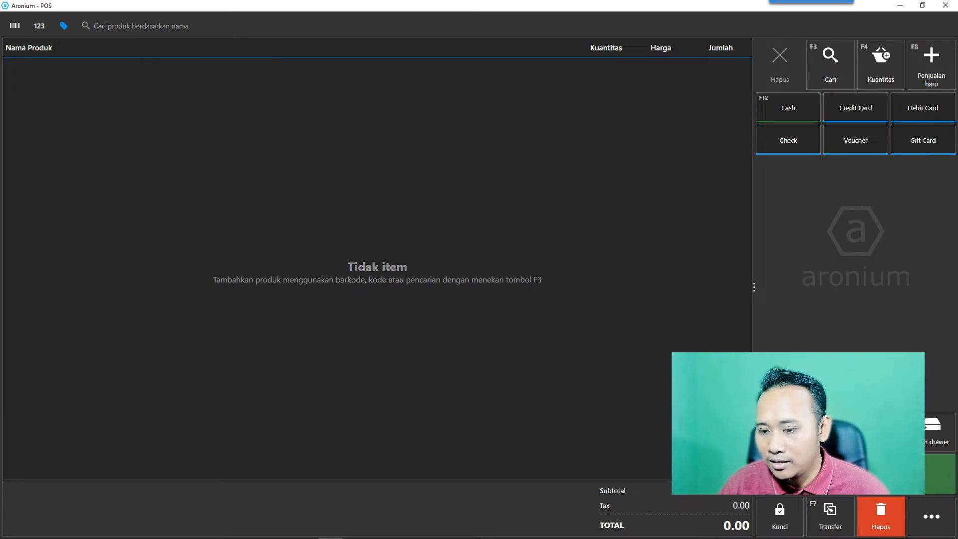
{"action": "left_click", "coordinate": [941, 519]}
{"action": "left_click", "coordinate": [640, 415]}
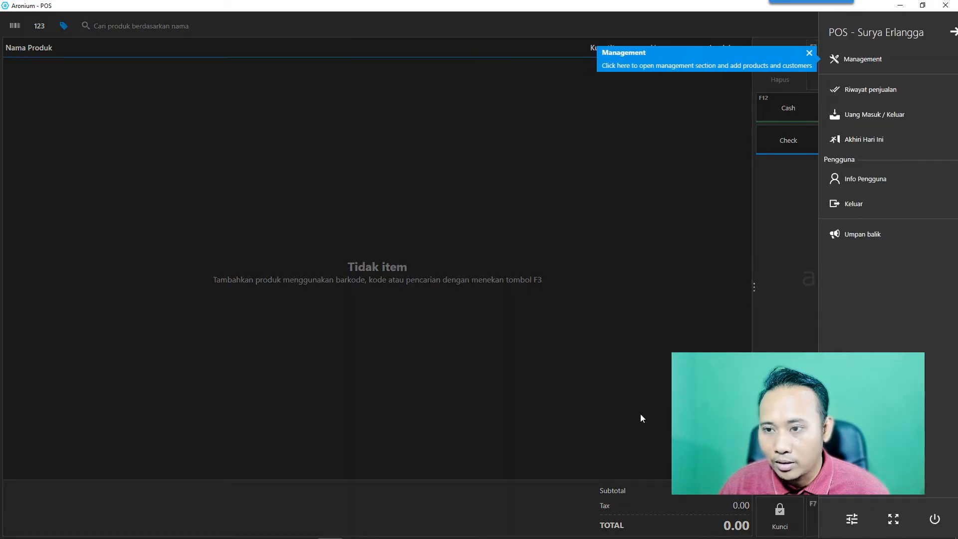
{"action": "left_click", "coordinate": [942, 519]}
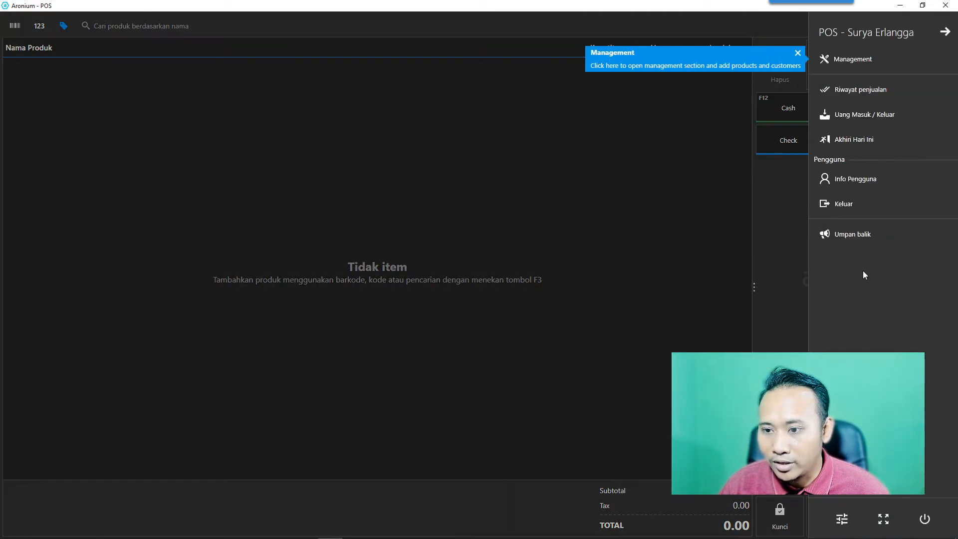
{"action": "left_click", "coordinate": [799, 54]}
{"action": "left_click", "coordinate": [865, 61]}
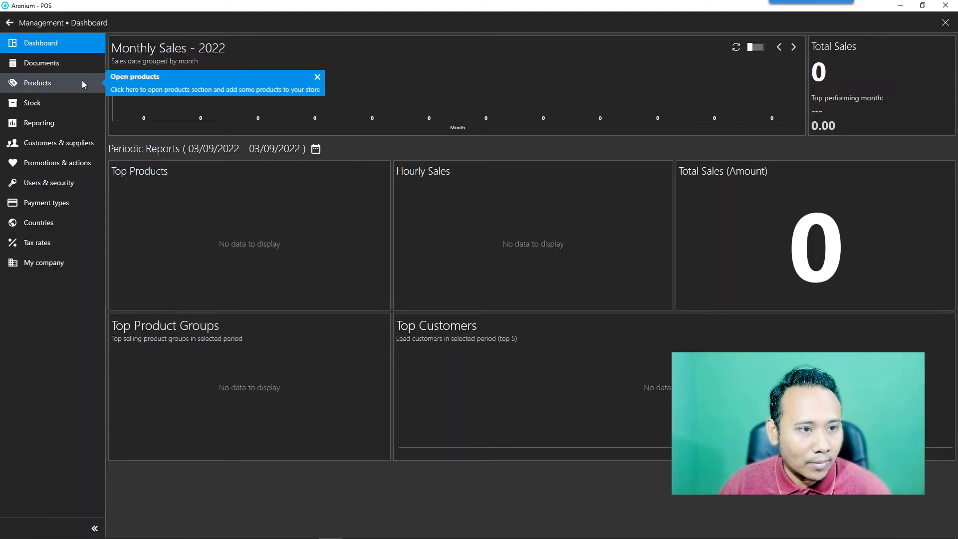
Browse the Products, Stock, Reporting and Customers & suppliers sections.
{"action": "left_click", "coordinate": [61, 84]}
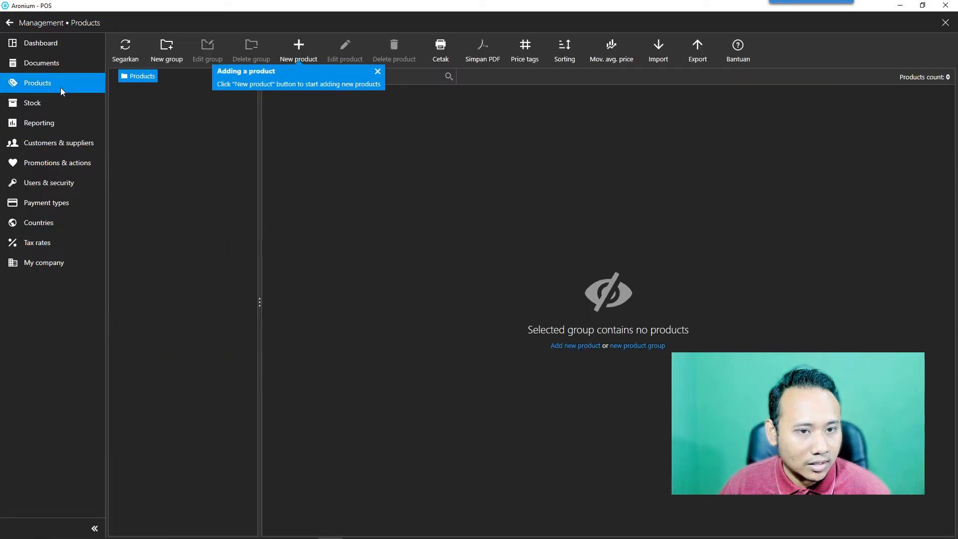
{"action": "left_click", "coordinate": [60, 105]}
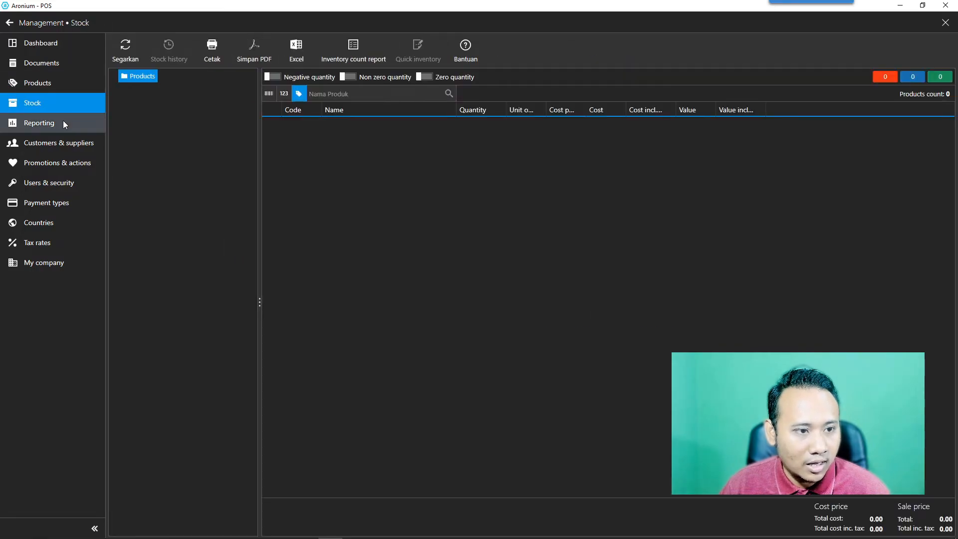
{"action": "left_click", "coordinate": [63, 121]}
{"action": "left_click", "coordinate": [65, 134]}
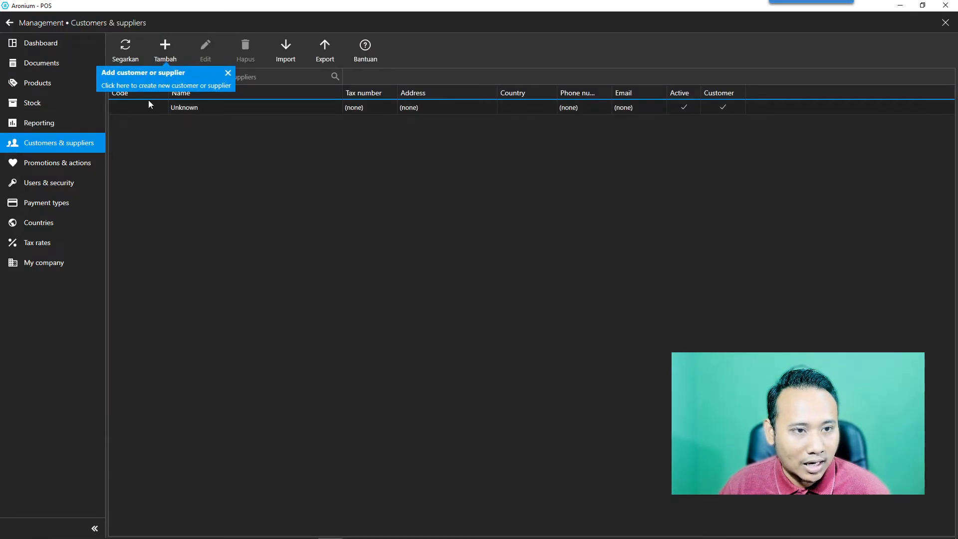
{"action": "left_click", "coordinate": [229, 75]}
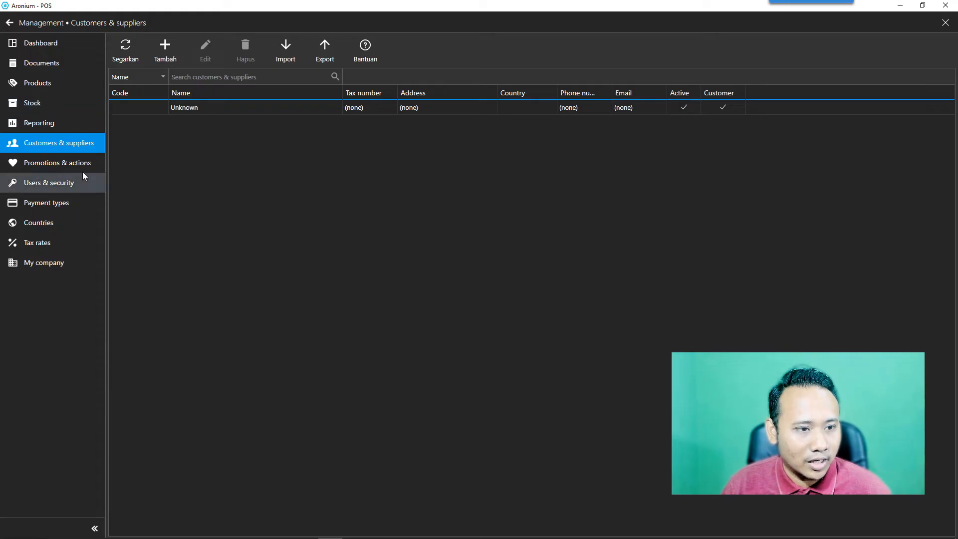
Browse Promotions, Users & security, Payment types, Countries, Tax rates and My company, then exit Management.
{"action": "left_click", "coordinate": [62, 164]}
{"action": "left_click", "coordinate": [63, 185]}
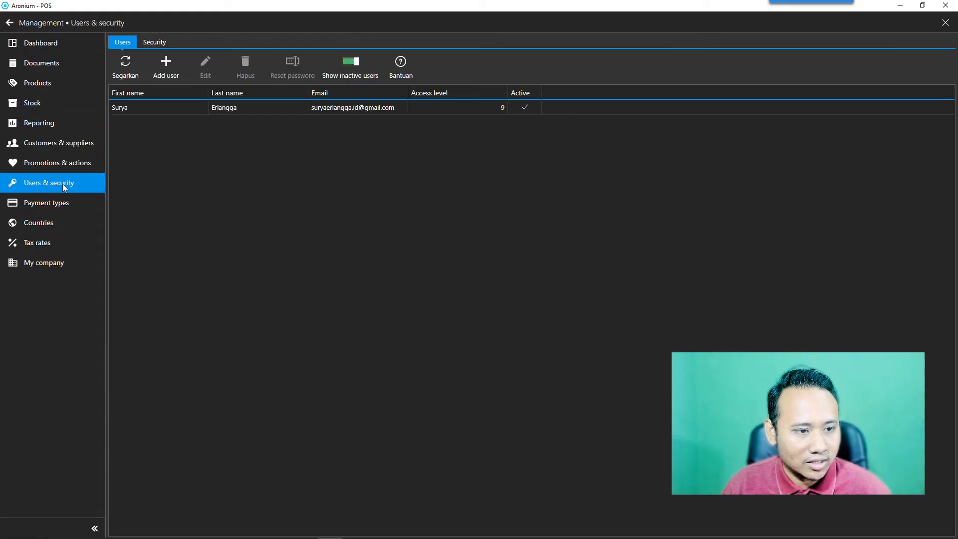
{"action": "left_click", "coordinate": [59, 203]}
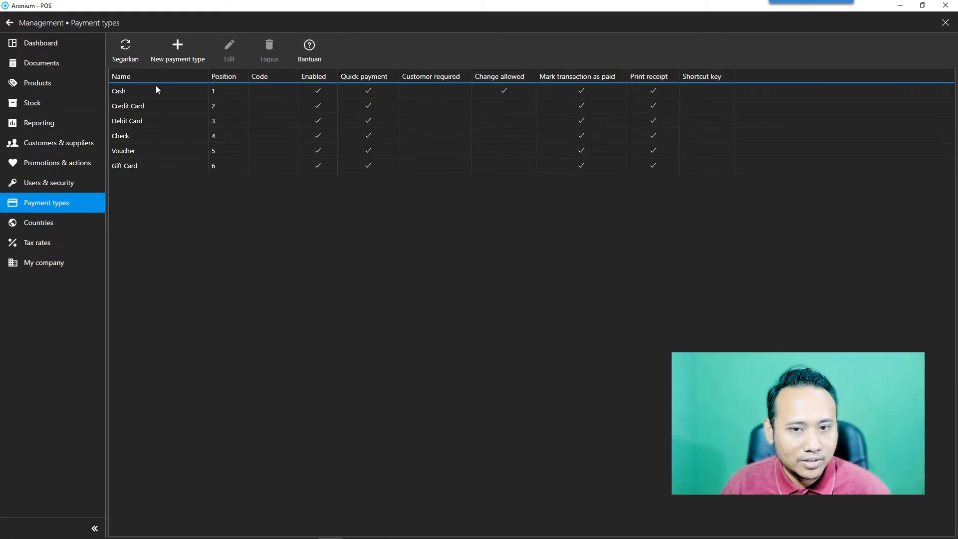
{"action": "left_click", "coordinate": [50, 223]}
{"action": "left_click", "coordinate": [50, 245]}
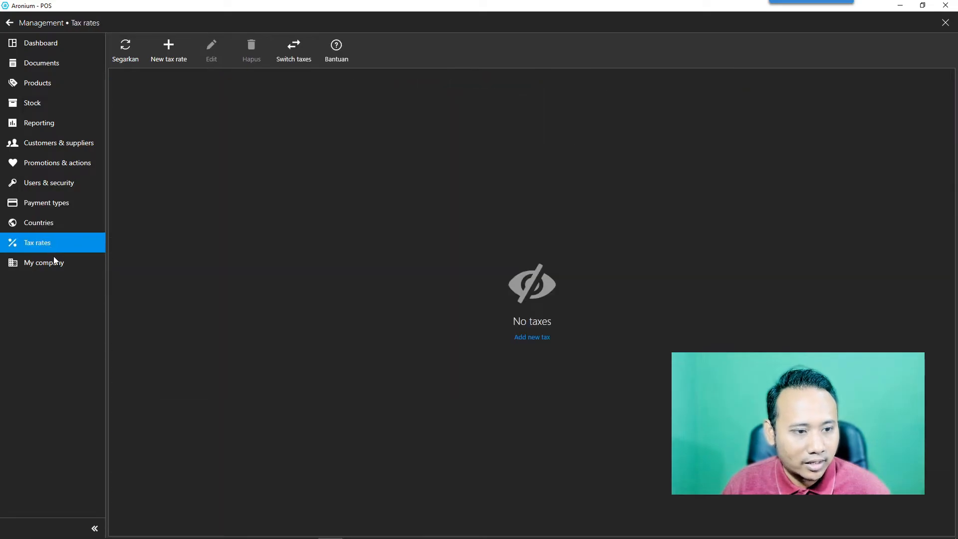
{"action": "left_click", "coordinate": [55, 262]}
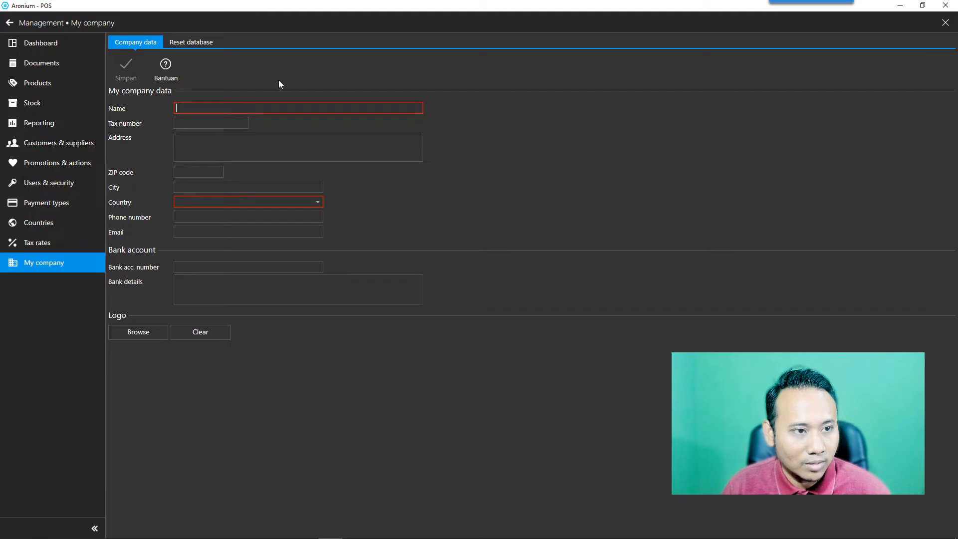
{"action": "key", "text": "Escape"}
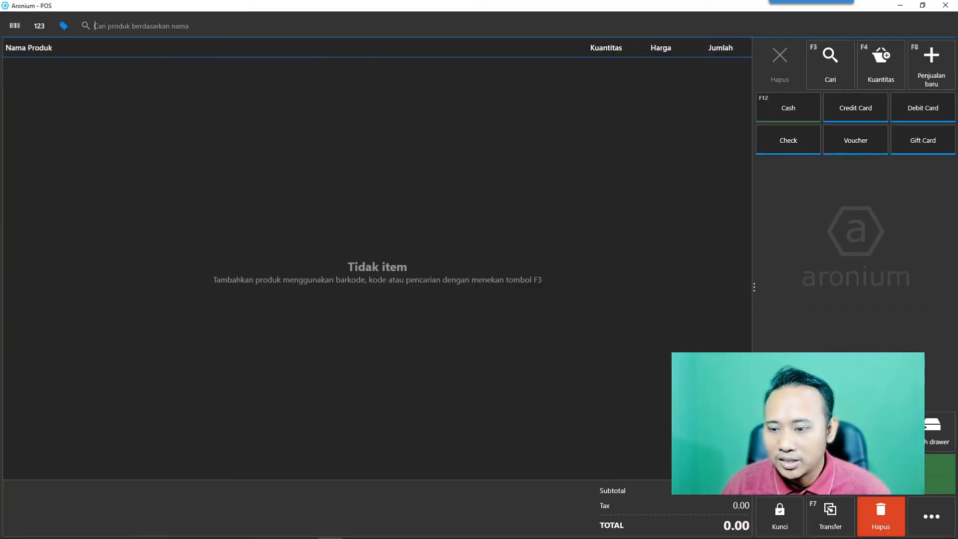
Set Skema warna to Terang in Pengaturan dasar and save the settings.
{"action": "left_click", "coordinate": [931, 516]}
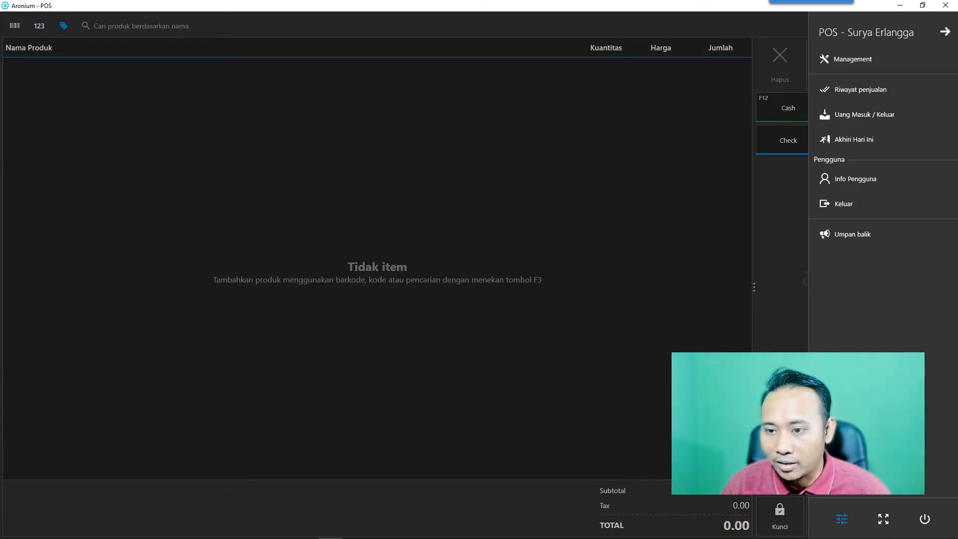
{"action": "left_click", "coordinate": [841, 519]}
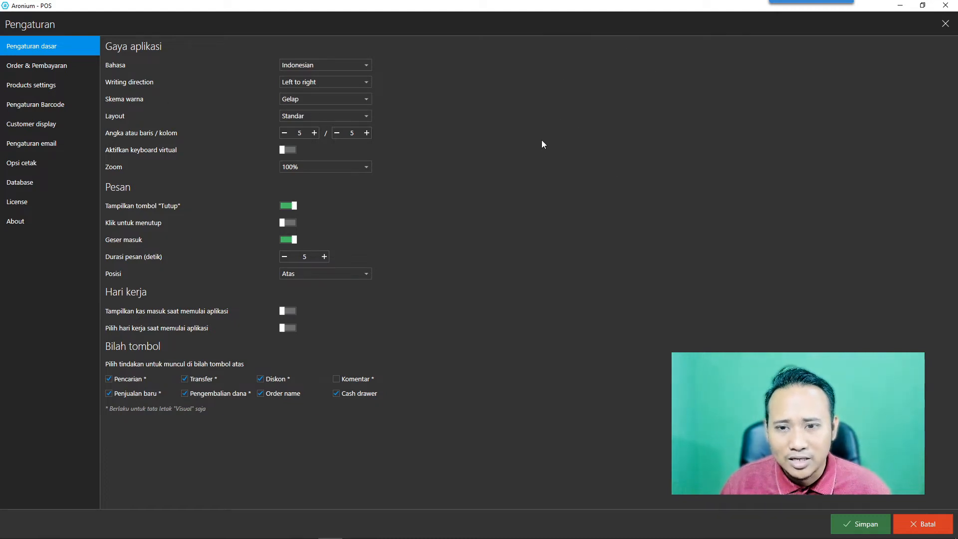
{"action": "left_click", "coordinate": [362, 102]}
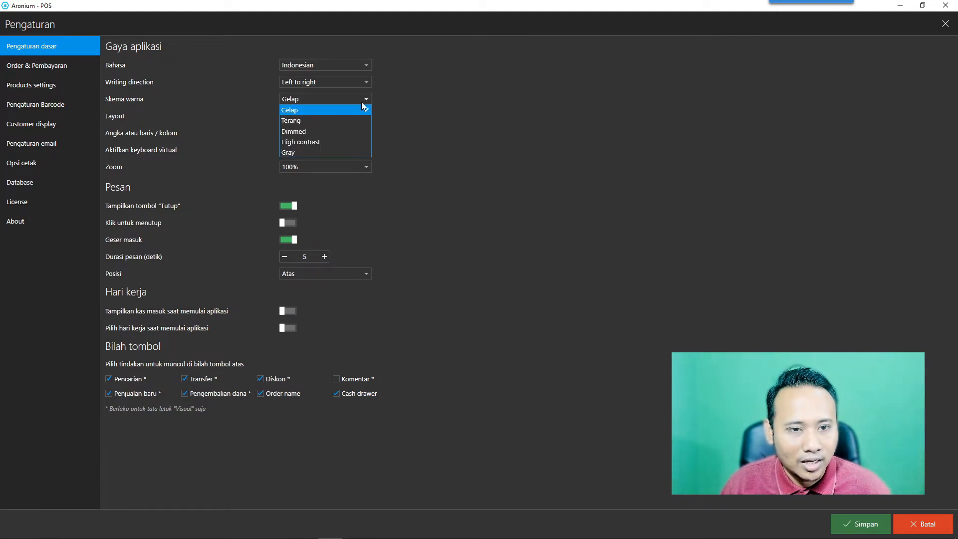
{"action": "left_click", "coordinate": [315, 120]}
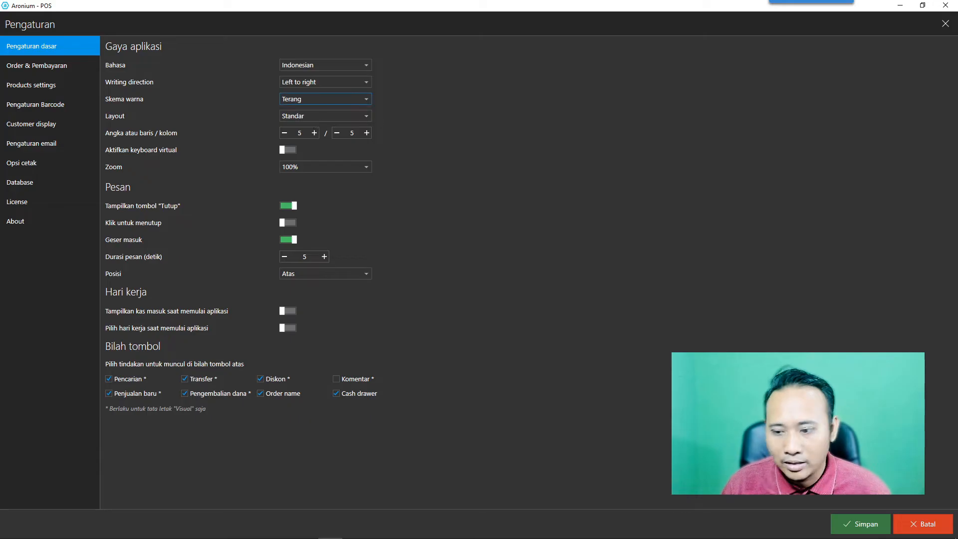
{"action": "left_click", "coordinate": [858, 528]}
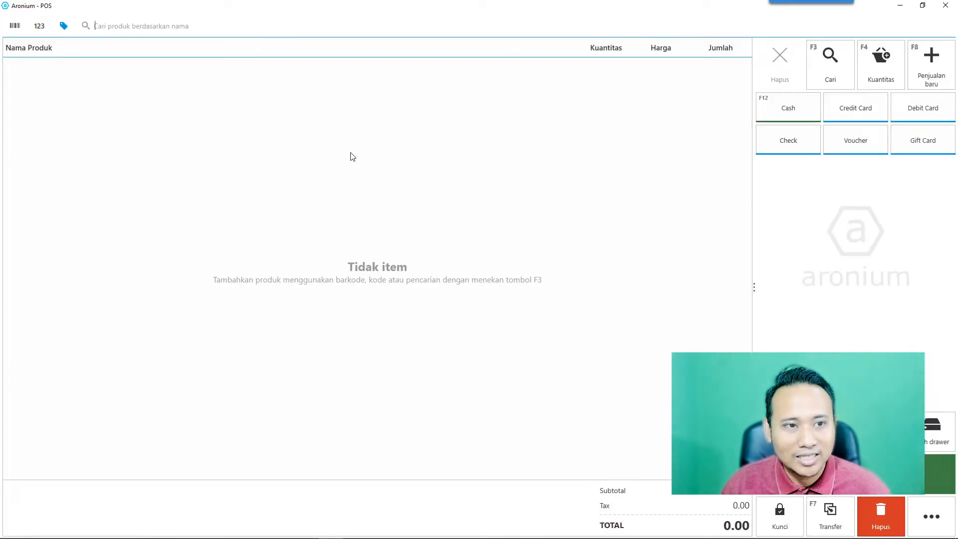
{"action": "left_click", "coordinate": [932, 517]}
Tick Transfer under Bilah tombol, then move to the Order & Pembayaran settings page.
{"action": "left_click", "coordinate": [845, 518]}
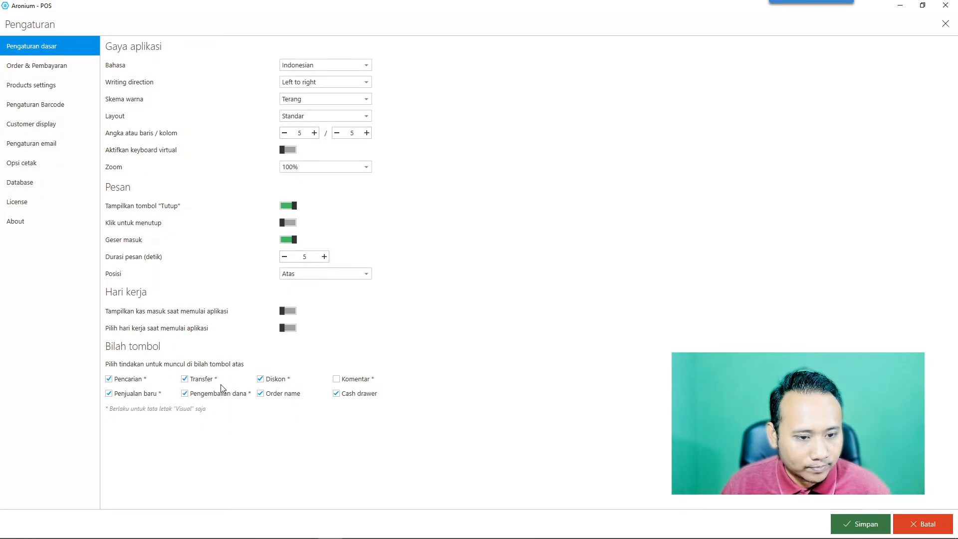
{"action": "left_click", "coordinate": [185, 380]}
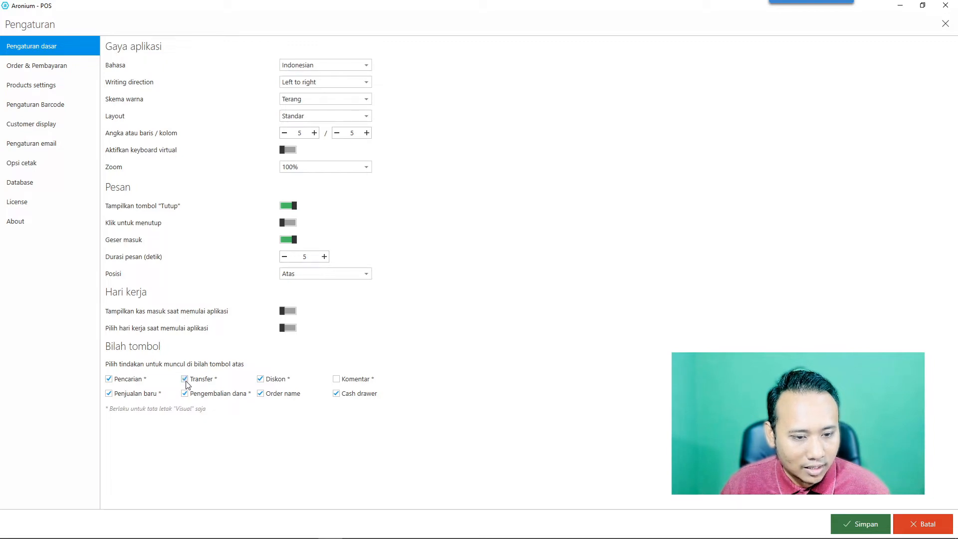
{"action": "left_click", "coordinate": [43, 69]}
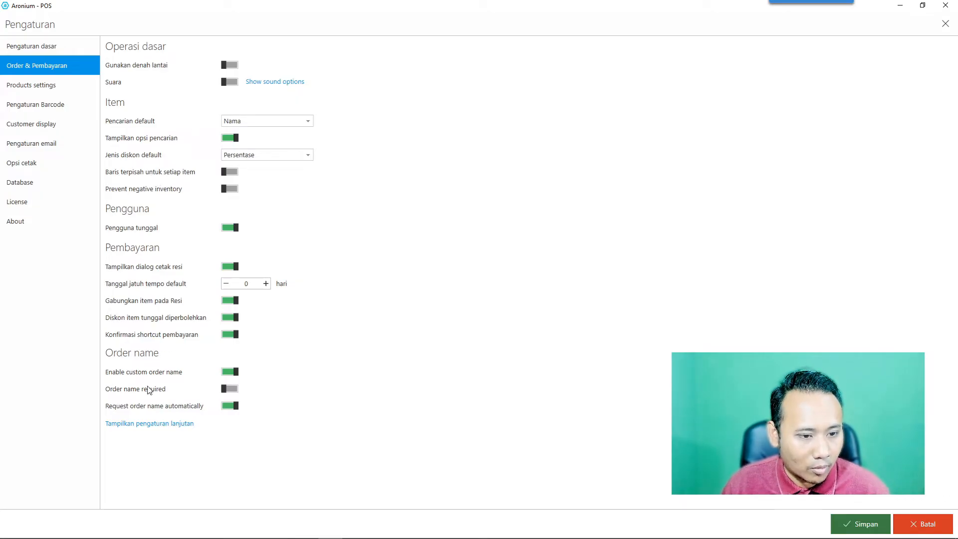
Move through the settings sidebar to Opsi cetak and switch on Print receipt, leaving no printer selected.
{"action": "left_click", "coordinate": [31, 86]}
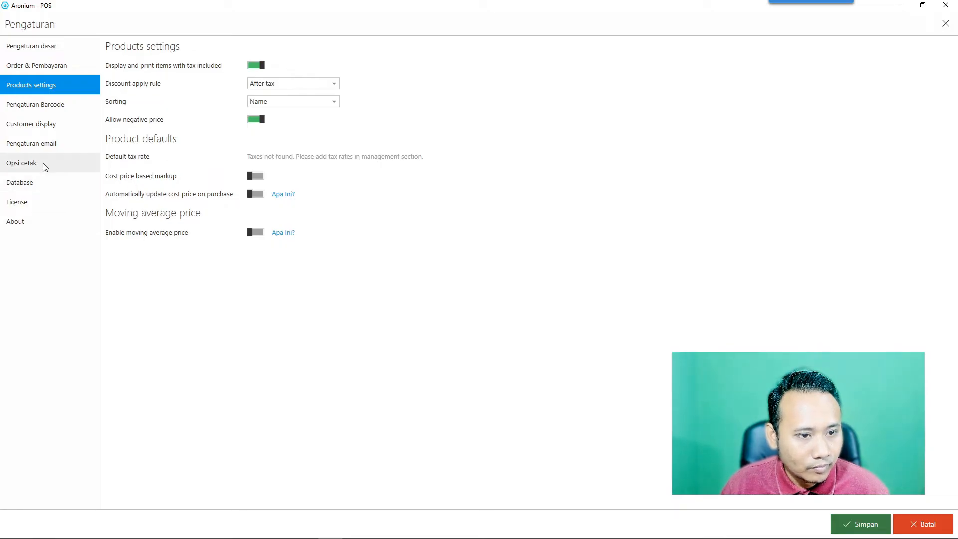
{"action": "left_click", "coordinate": [39, 106]}
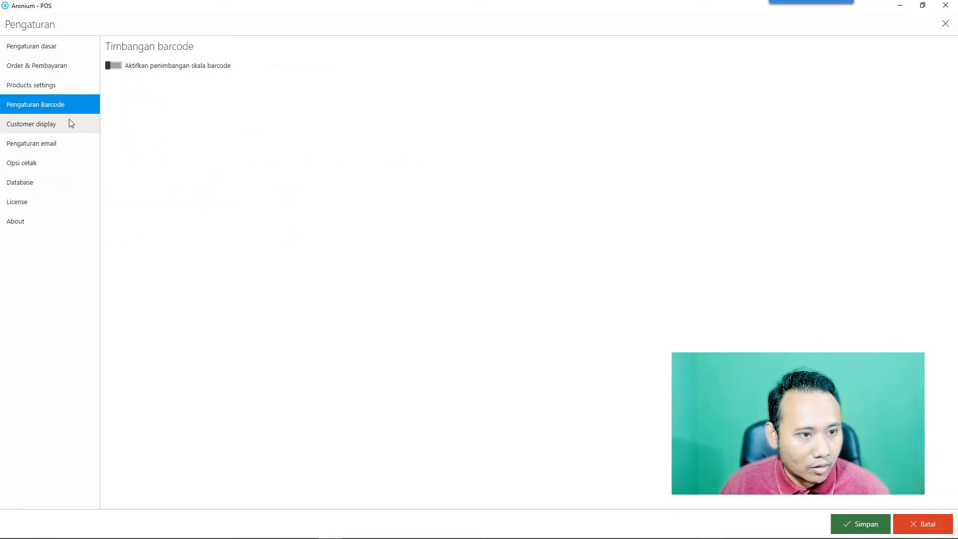
{"action": "left_click", "coordinate": [69, 124]}
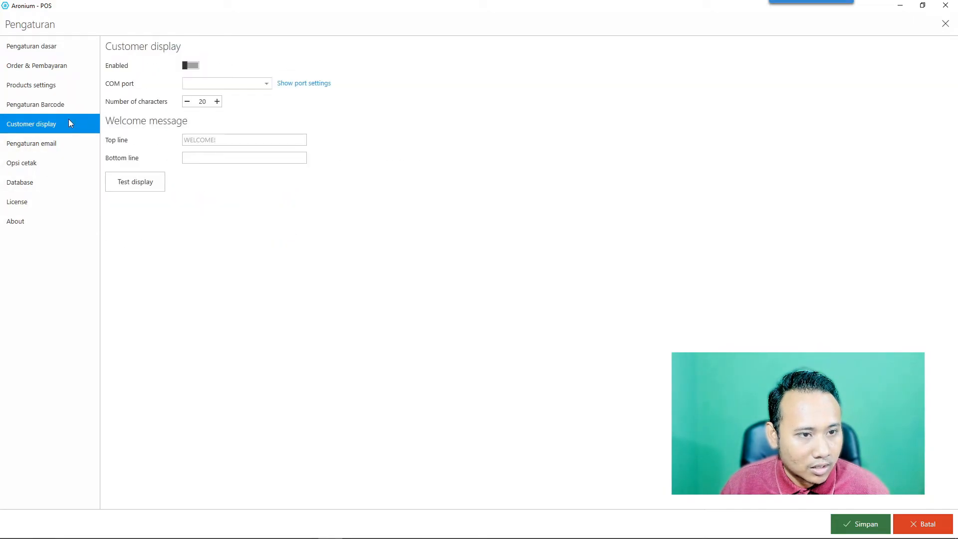
{"action": "left_click", "coordinate": [46, 143]}
{"action": "left_click", "coordinate": [34, 161]}
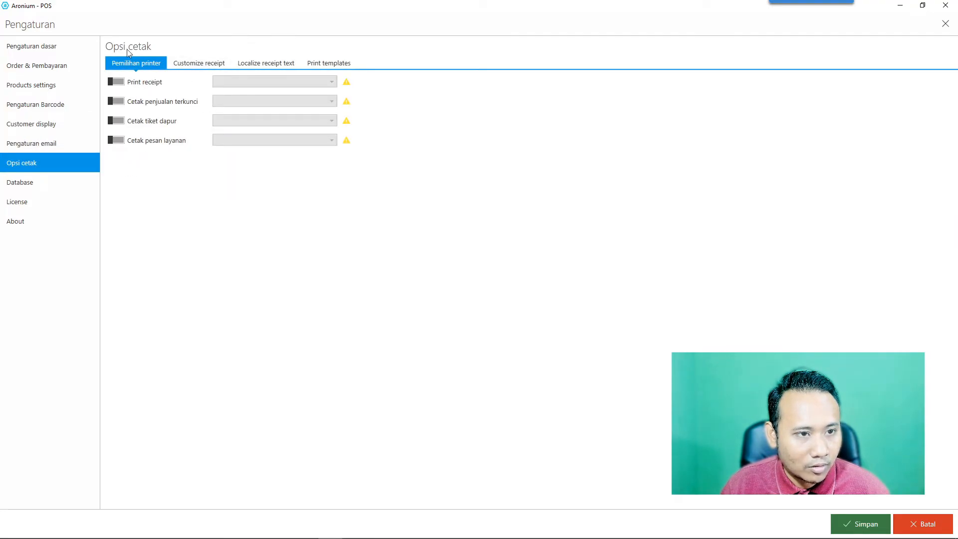
{"action": "left_click", "coordinate": [118, 83]}
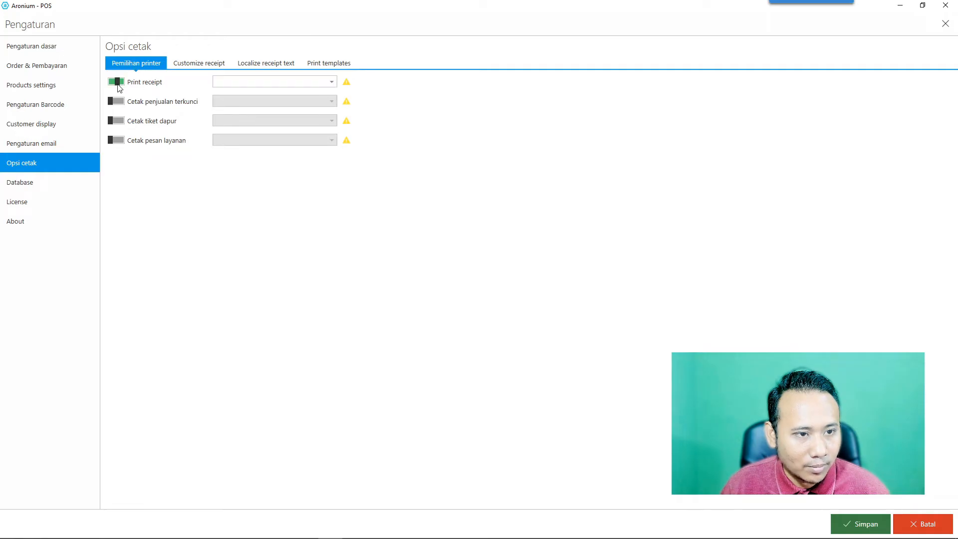
{"action": "left_click", "coordinate": [270, 84]}
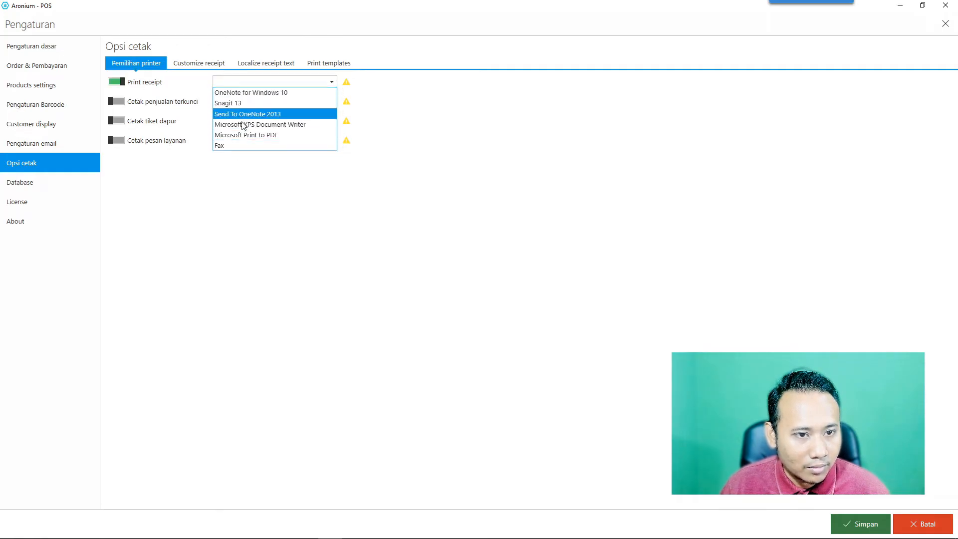
{"action": "left_click", "coordinate": [238, 163]}
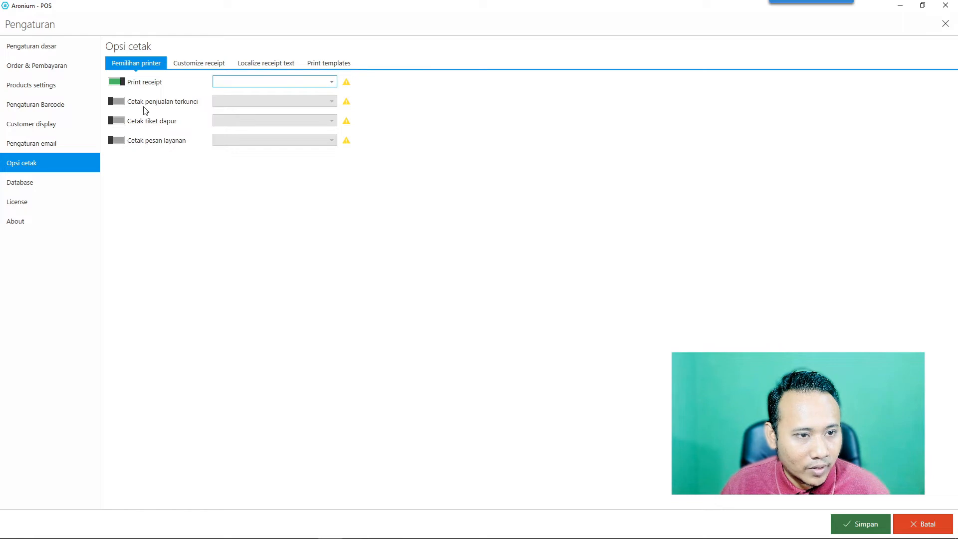
Review the Customize receipt, Localize receipt text and Print templates pages.
{"action": "left_click", "coordinate": [196, 64]}
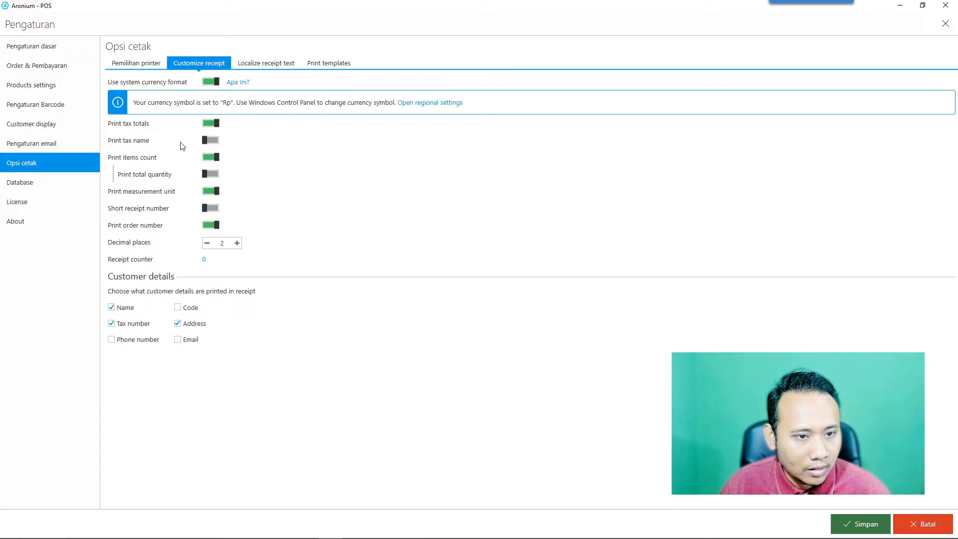
{"action": "left_click", "coordinate": [262, 65]}
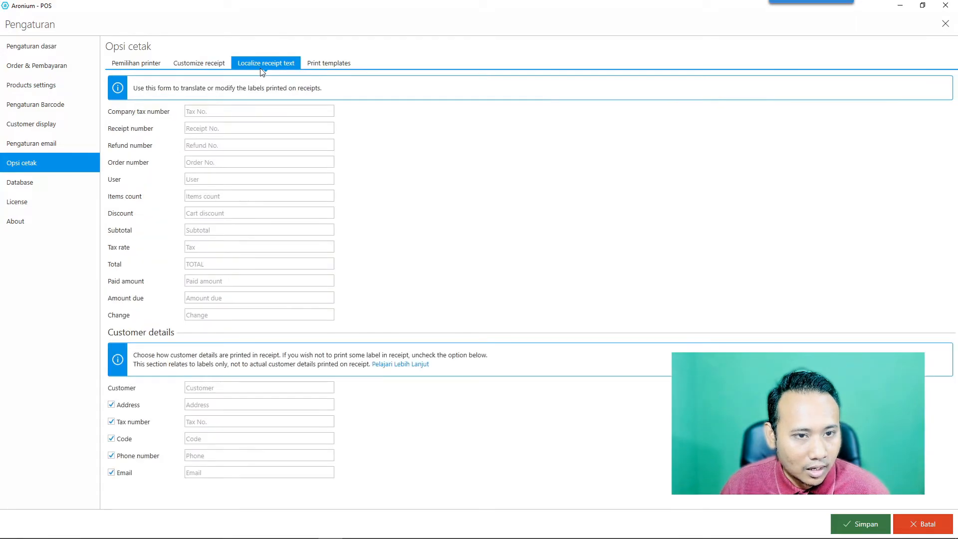
{"action": "left_click", "coordinate": [315, 62]}
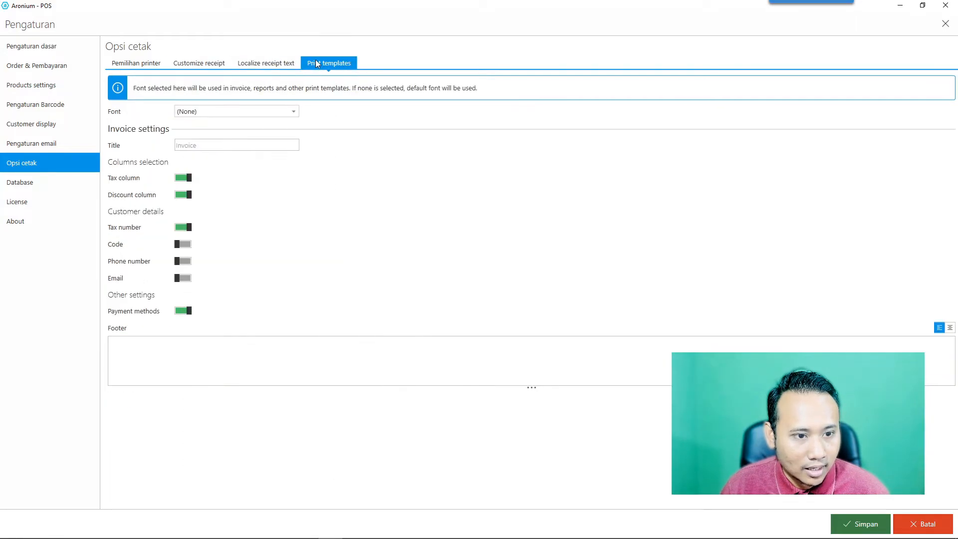
Enable auto backup in Database settings, then look over the License and About pages.
{"action": "left_click", "coordinate": [31, 185]}
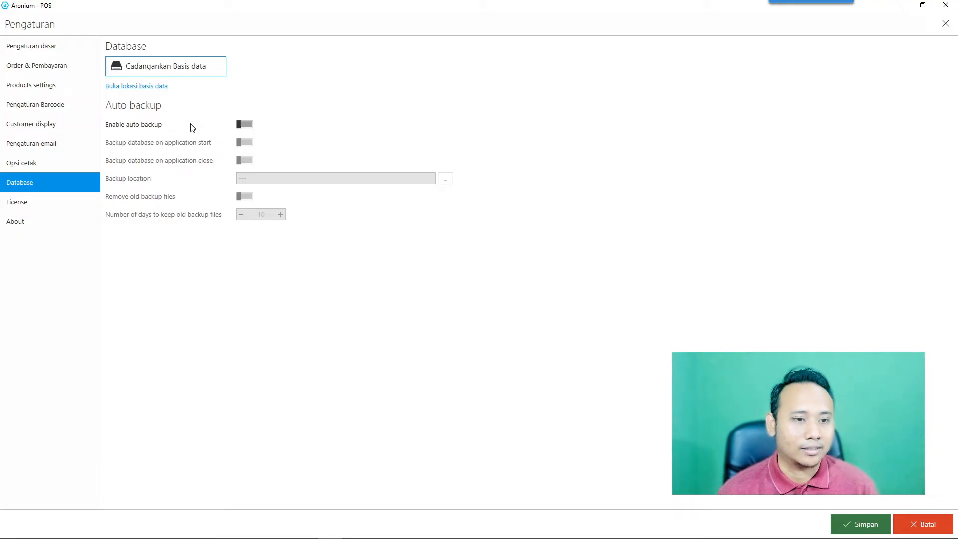
{"action": "left_click", "coordinate": [248, 124]}
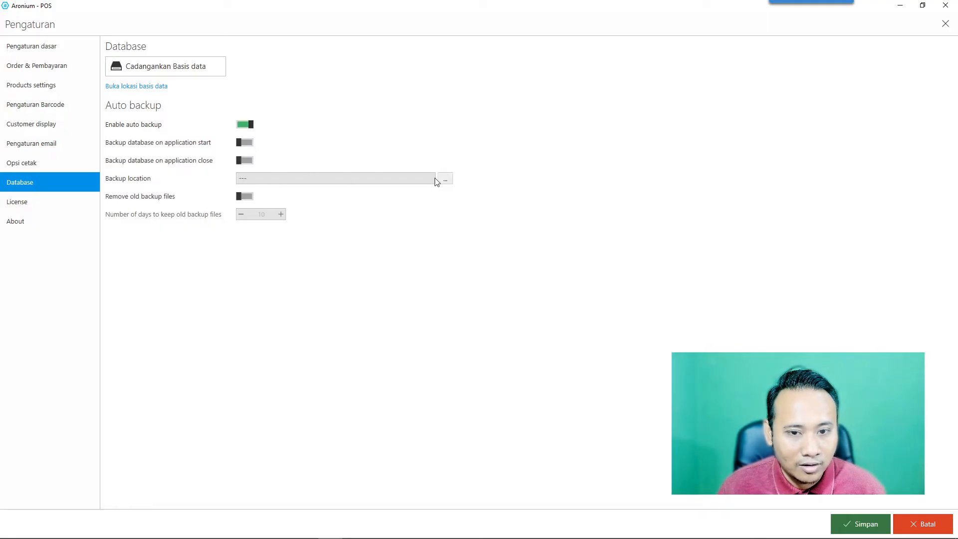
{"action": "left_click", "coordinate": [45, 202]}
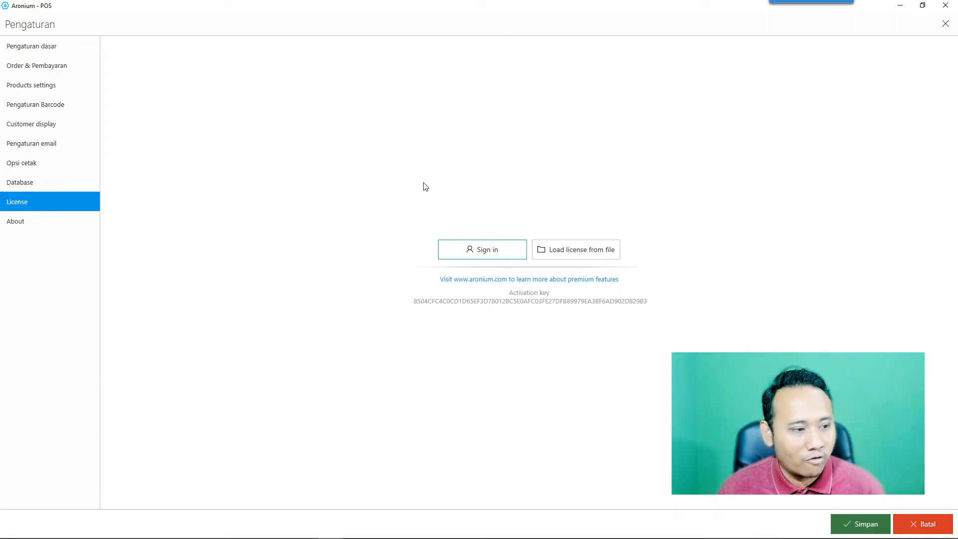
{"action": "left_click", "coordinate": [64, 228]}
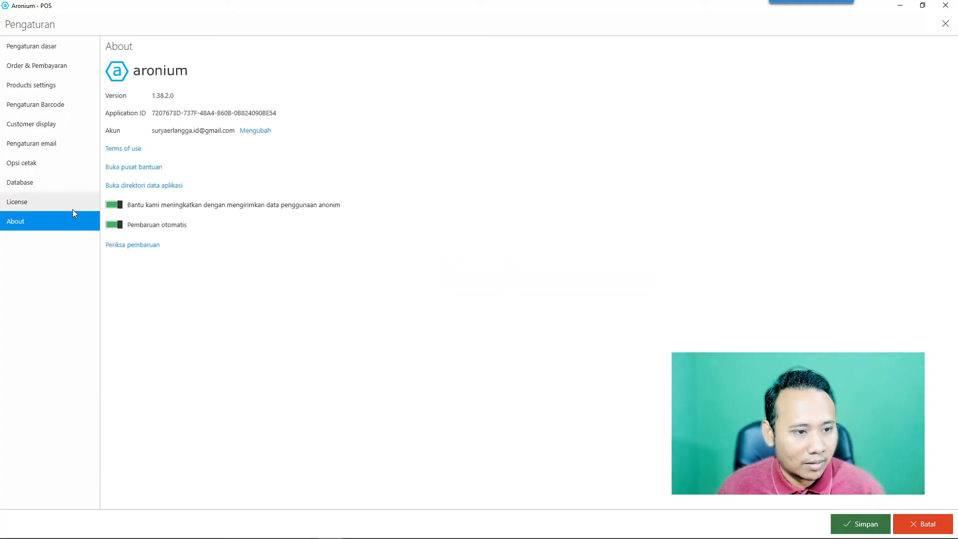
{"action": "left_click", "coordinate": [73, 207]}
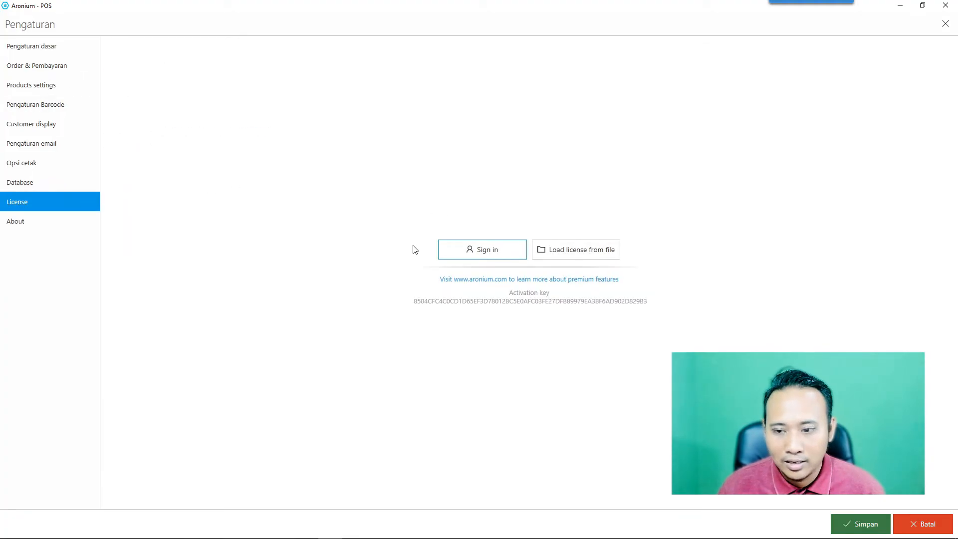
Step back through the basic, order, product, barcode and customer display settings to Opsi cetak.
{"action": "left_click", "coordinate": [43, 46]}
{"action": "left_click", "coordinate": [55, 64]}
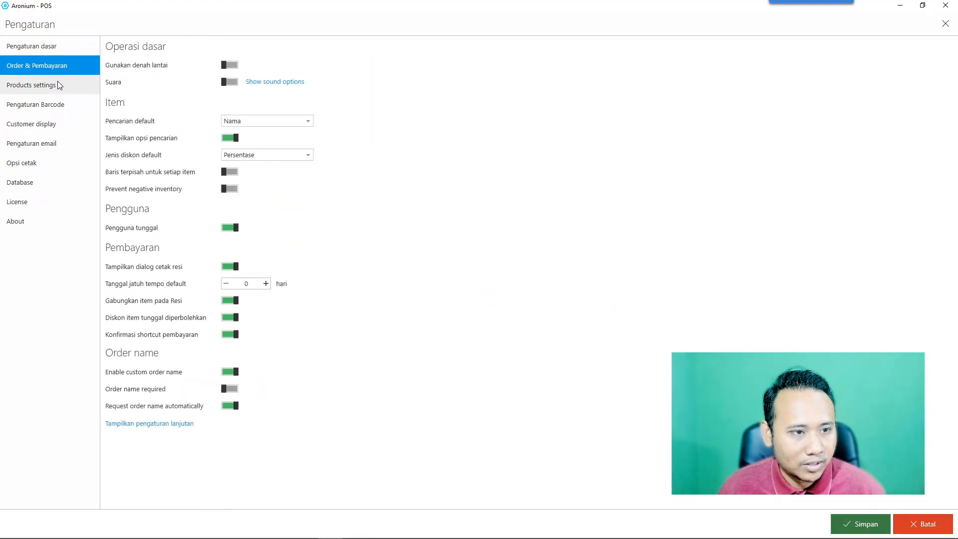
{"action": "left_click", "coordinate": [59, 86]}
{"action": "left_click", "coordinate": [57, 103]}
{"action": "left_click", "coordinate": [58, 123]}
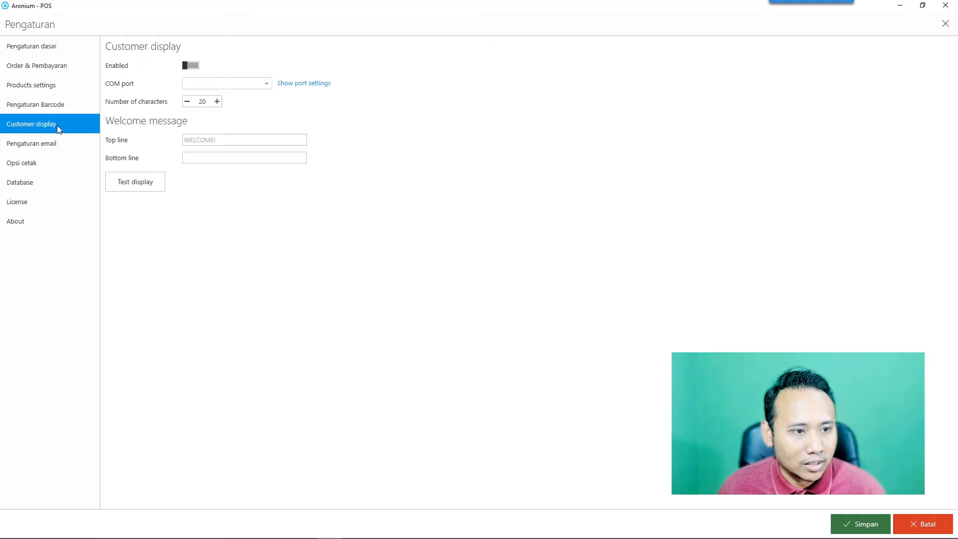
{"action": "left_click", "coordinate": [35, 165]}
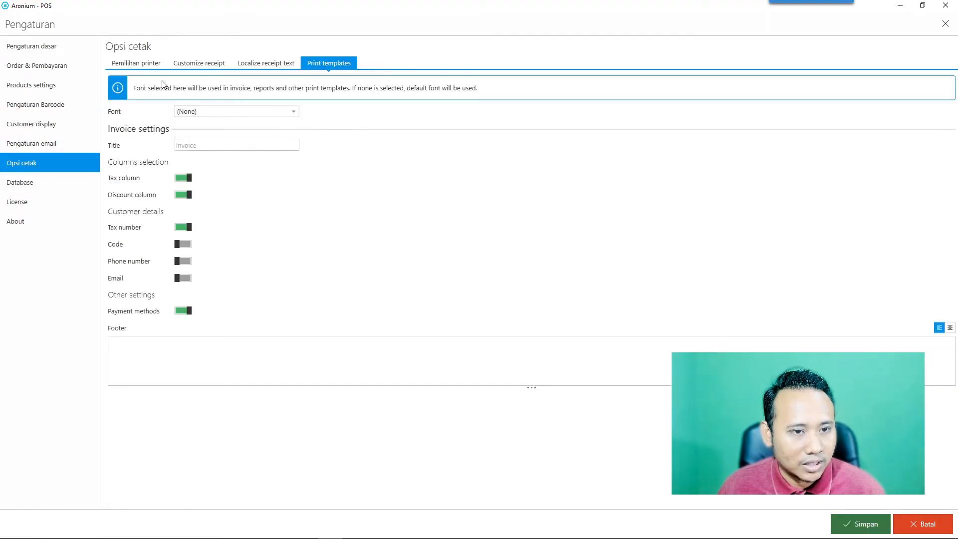
Look at Pemilihan printer, then save all settings with Simpan to leave Pengaturan.
{"action": "left_click", "coordinate": [150, 63]}
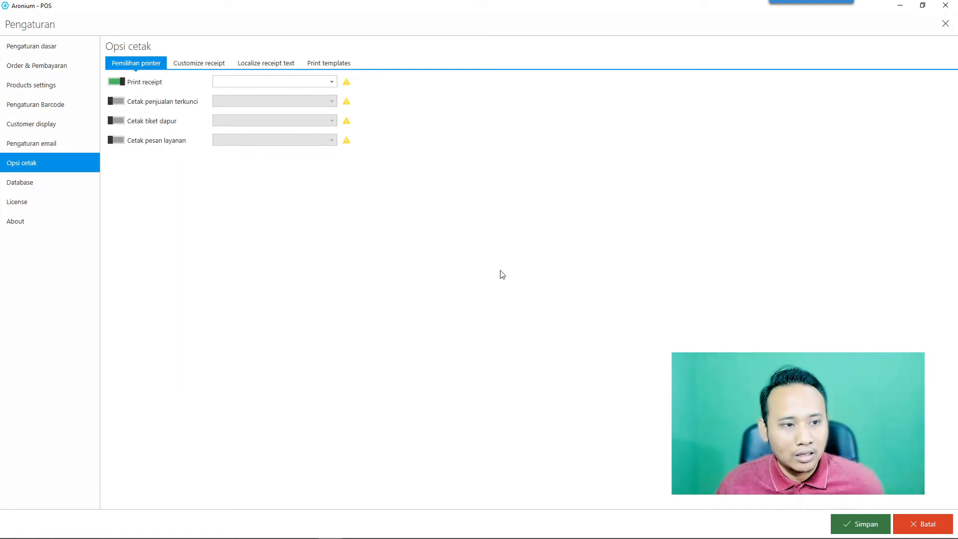
{"action": "left_click", "coordinate": [865, 524]}
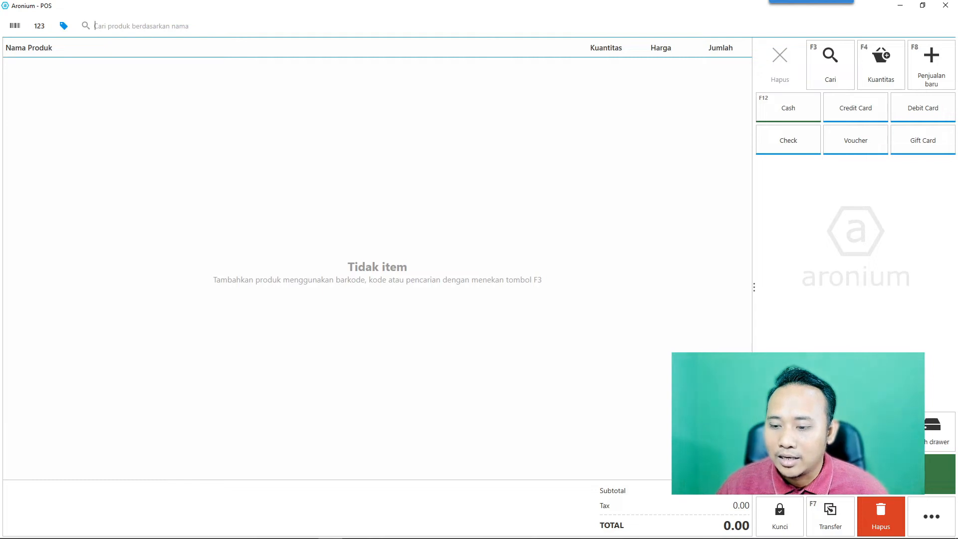
Go to Management > Products from the ... menu and dismiss the Adding a product tip.
{"action": "left_click", "coordinate": [932, 517]}
{"action": "left_click", "coordinate": [857, 60]}
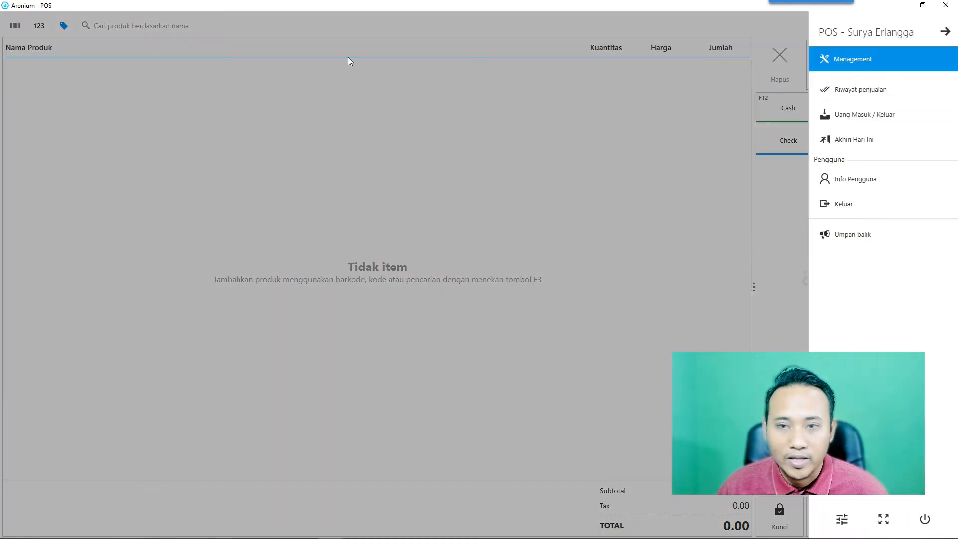
{"action": "left_click", "coordinate": [52, 85]}
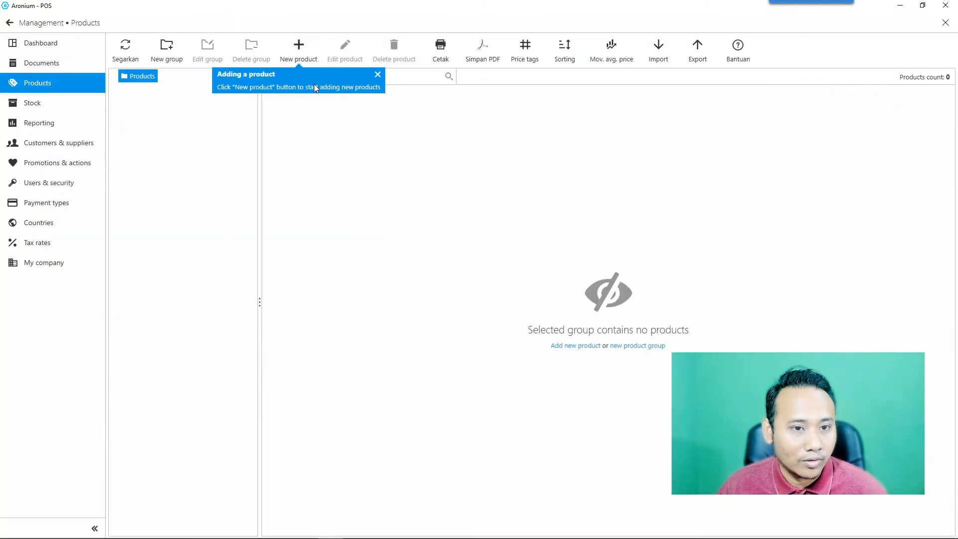
{"action": "left_click", "coordinate": [376, 75]}
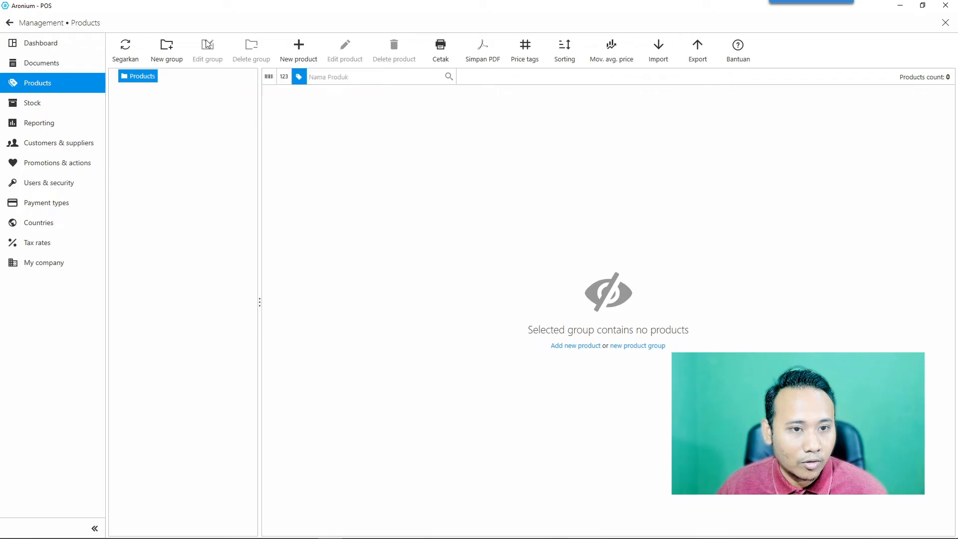
{"action": "left_click", "coordinate": [169, 52]}
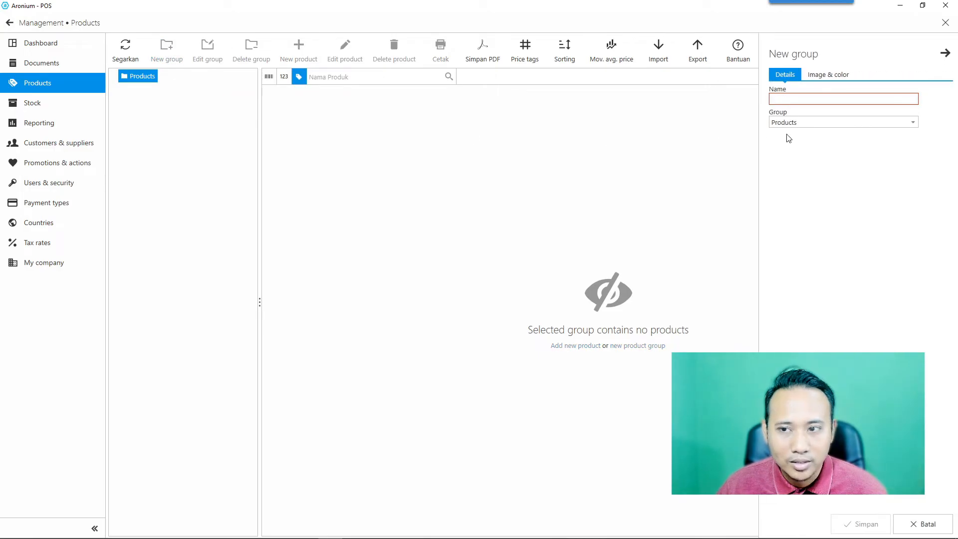
{"action": "left_click", "coordinate": [801, 102]}
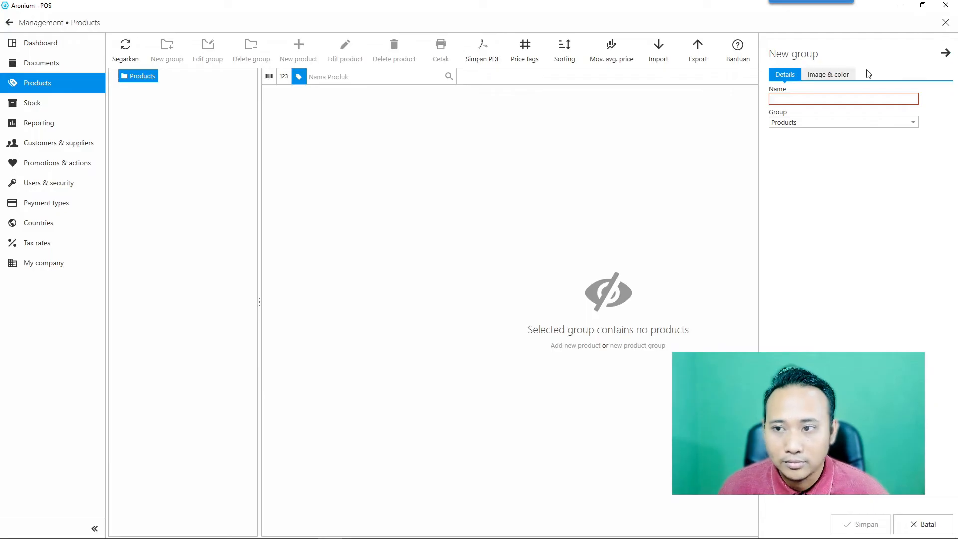
{"action": "left_click", "coordinate": [945, 52]}
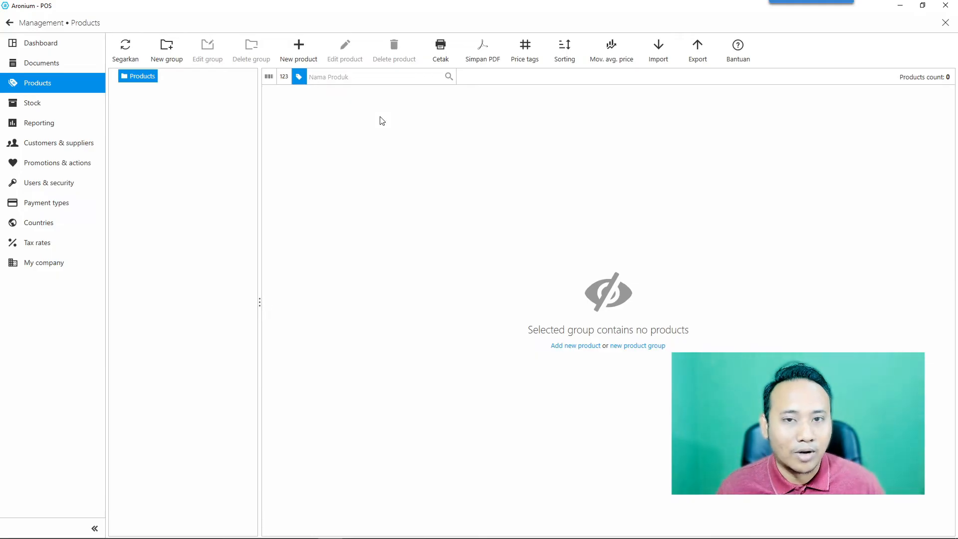
Start a new product named 'Microphone USB For Computer Fifine K699B'.
{"action": "left_click", "coordinate": [298, 52]}
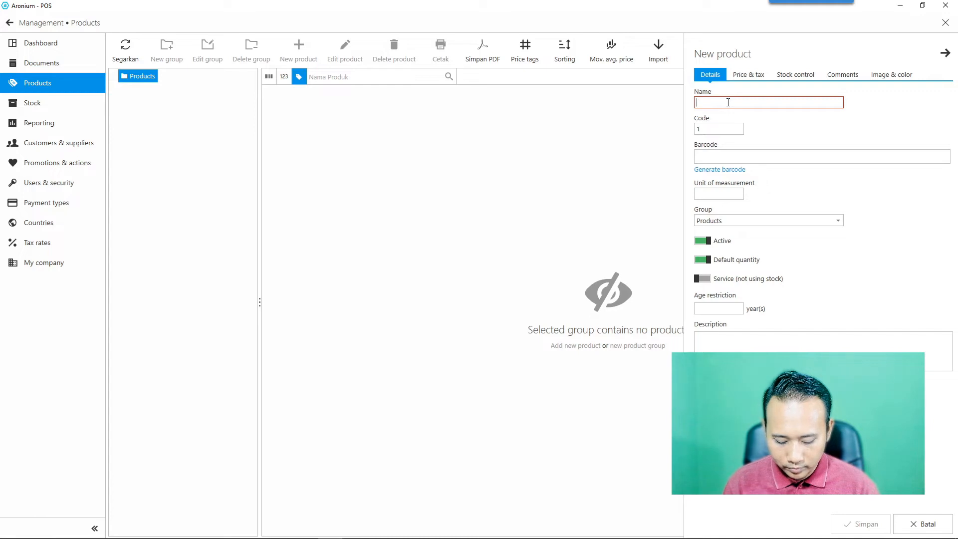
{"action": "type", "text": "Microphone"}
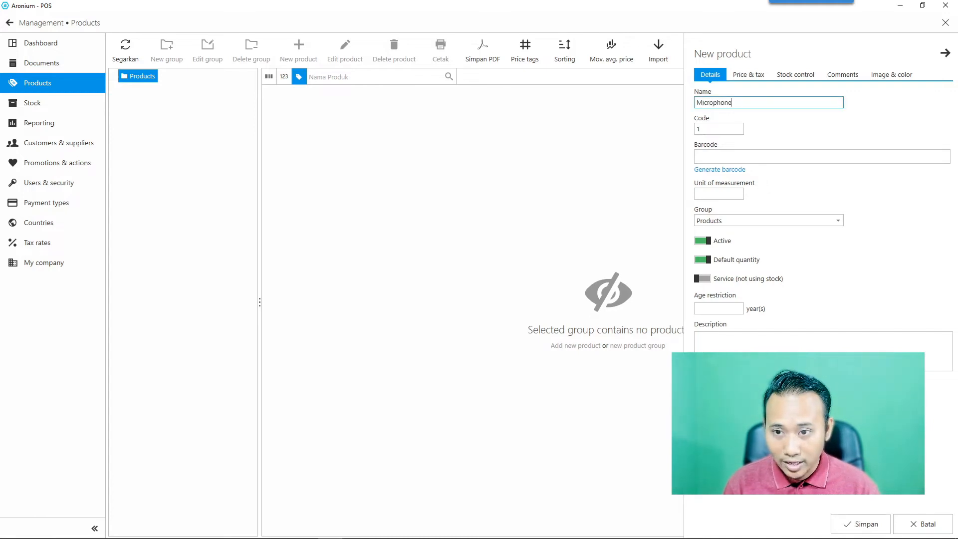
{"action": "type", "text": " Fifine"}
{"action": "key", "text": "BackSpace"}
{"action": "key", "text": "BackSpace"}
{"action": "key", "text": "BackSpace"}
{"action": "key", "text": "BackSpace"}
{"action": "key", "text": "BackSpace"}
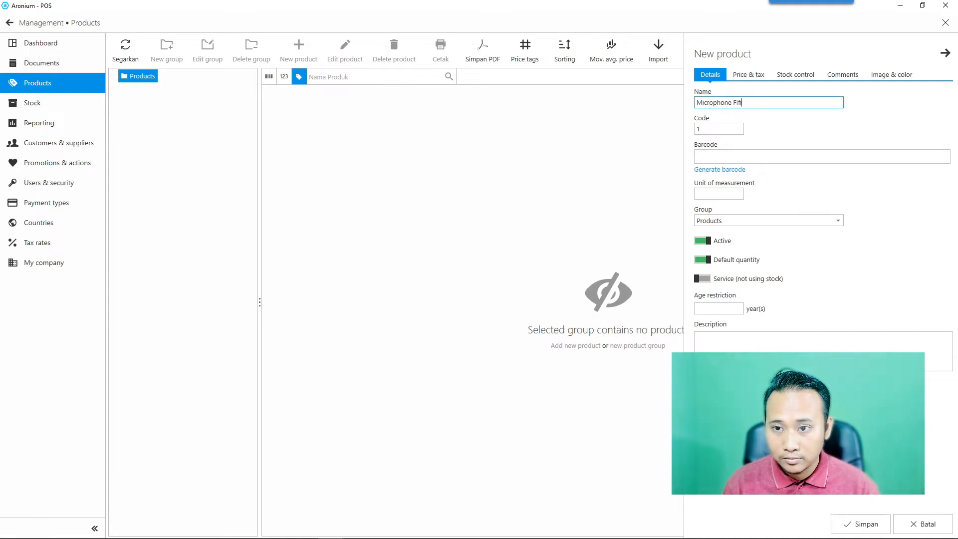
{"action": "type", "text": "ifine"}
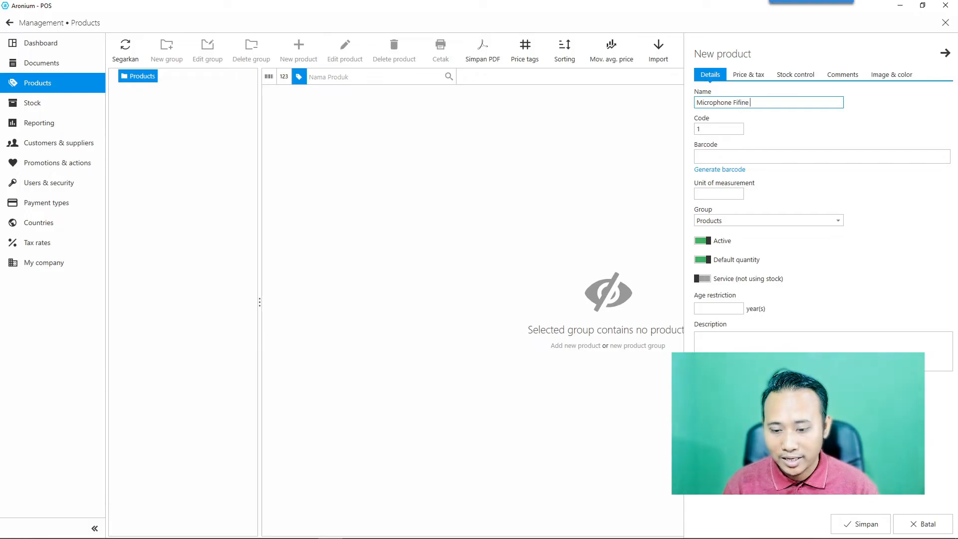
{"action": "type", "text": " K699B"}
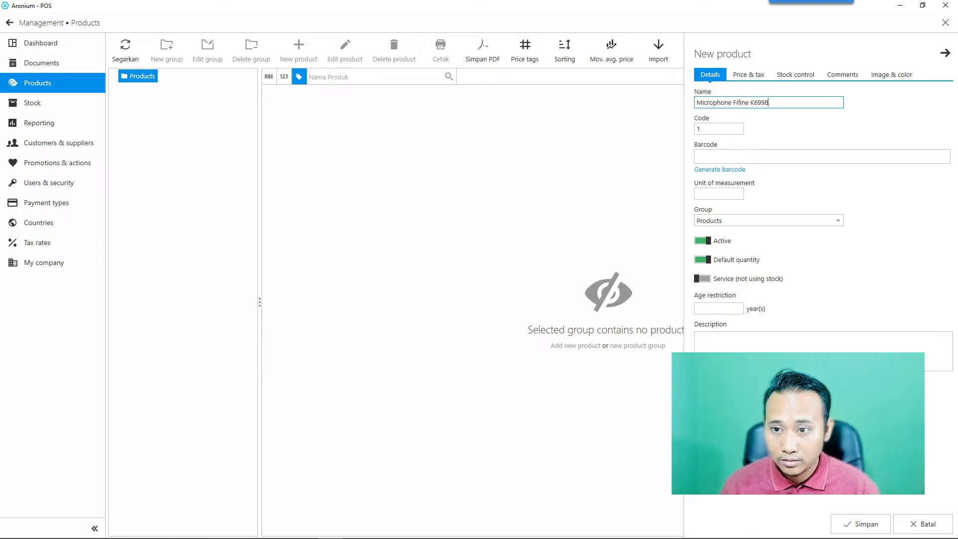
{"action": "key", "text": "Left"}
{"action": "key", "text": "Left"}
{"action": "type", "text": "USB "}
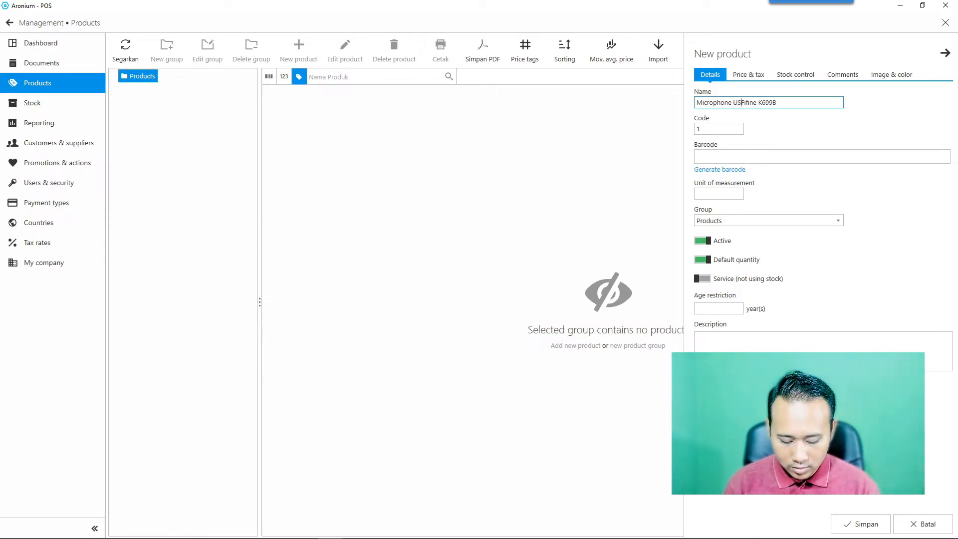
{"action": "type", "text": "For Computer"}
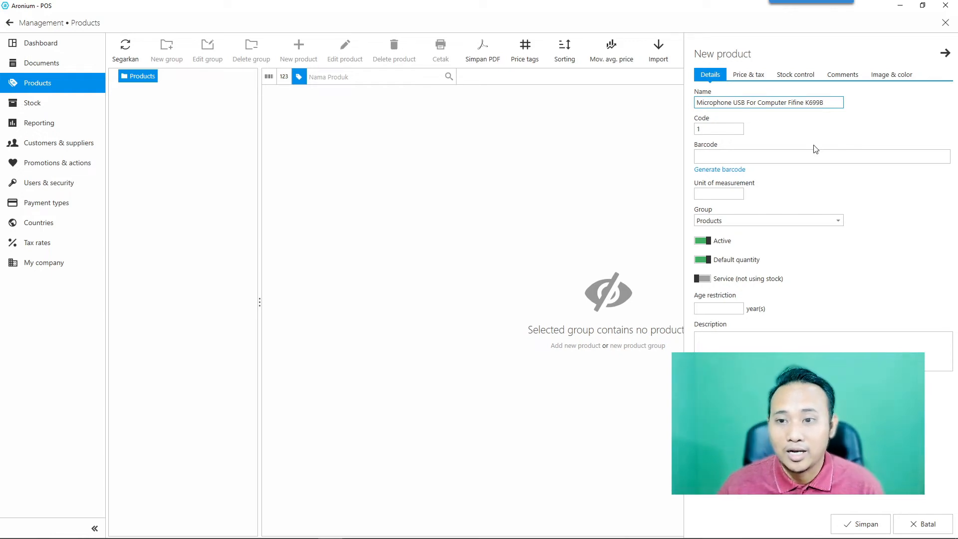
Pass over the code 1 and barcode fields and enter Box as the unit of measurement.
{"action": "left_click", "coordinate": [731, 132]}
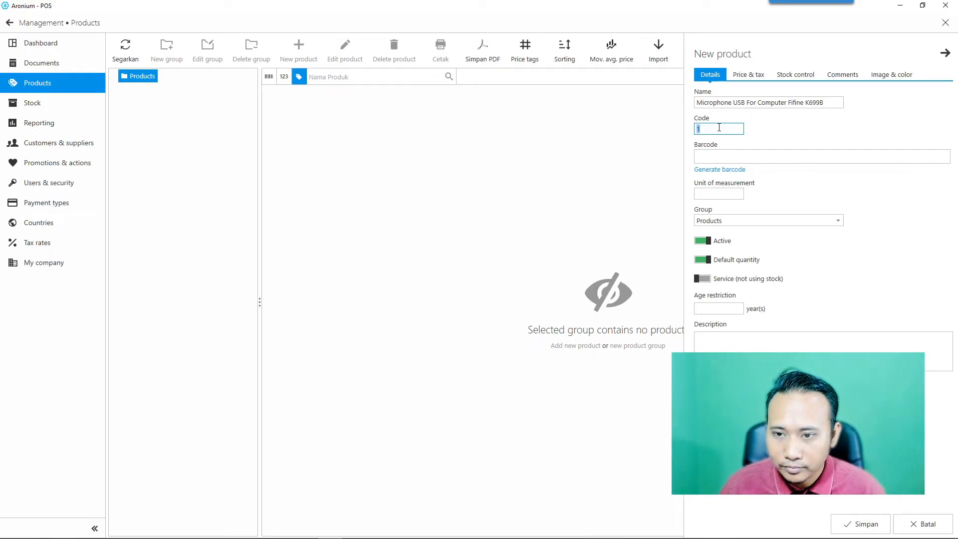
{"action": "left_click", "coordinate": [715, 128]}
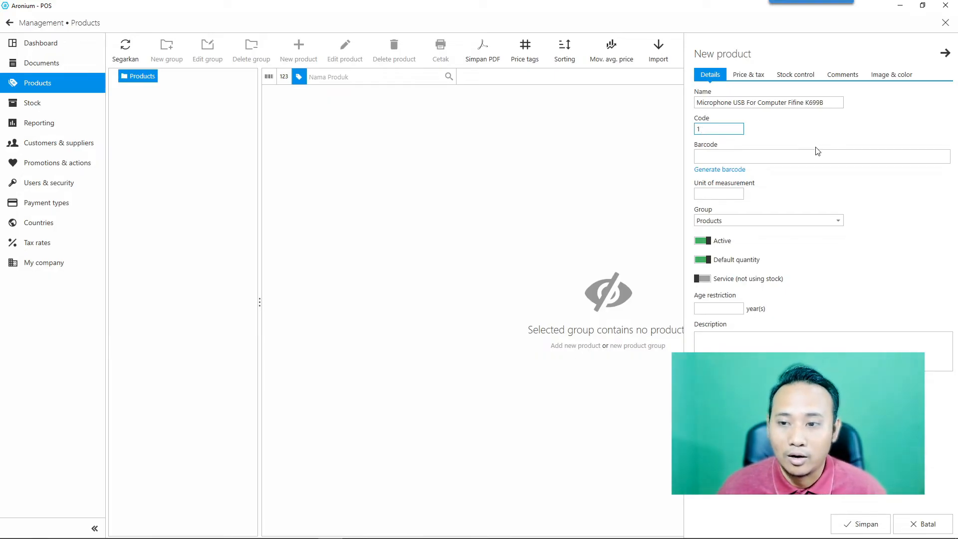
{"action": "left_click", "coordinate": [770, 160]}
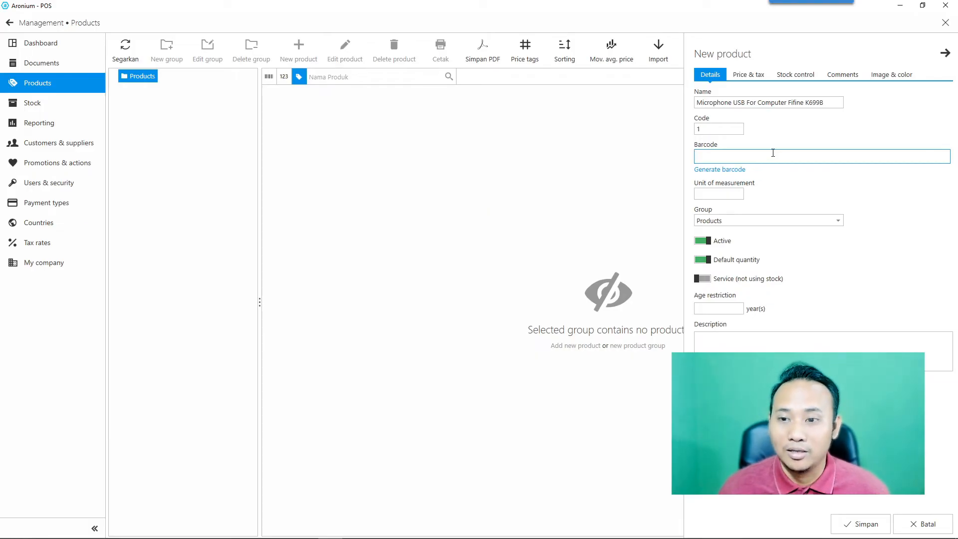
{"action": "left_click", "coordinate": [721, 195]}
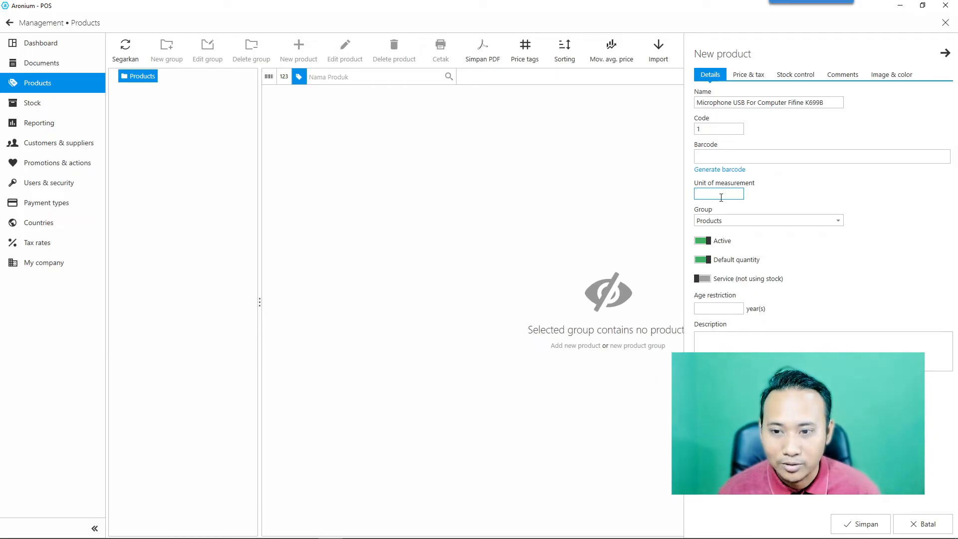
{"action": "left_click", "coordinate": [721, 197]}
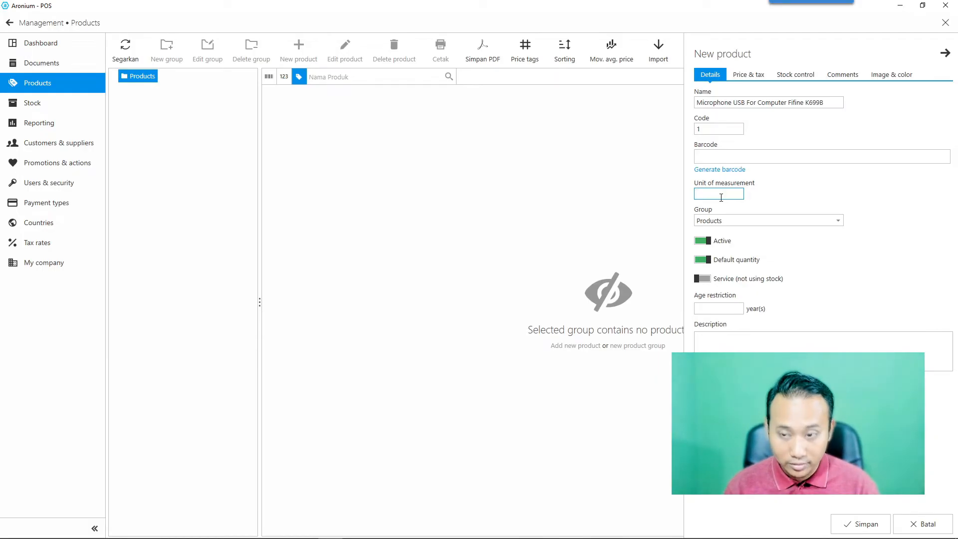
{"action": "type", "text": "Box"}
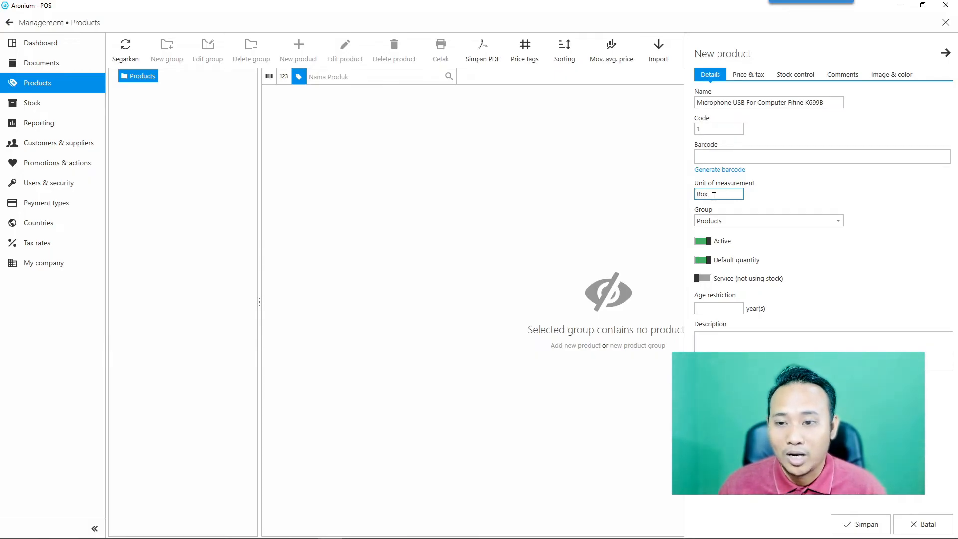
Keep Products as the group, skip past age restriction, and move to Price & tax.
{"action": "left_click", "coordinate": [734, 220]}
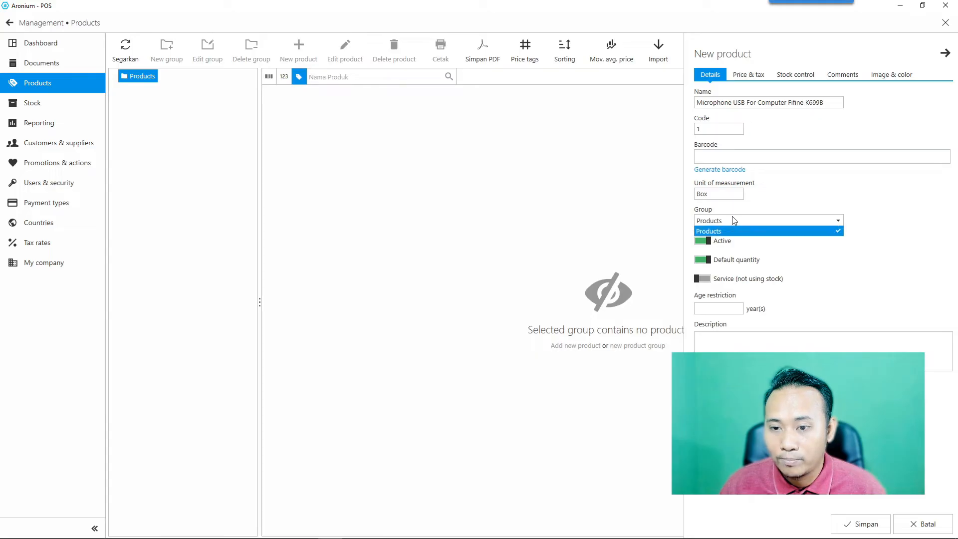
{"action": "left_click", "coordinate": [724, 220]}
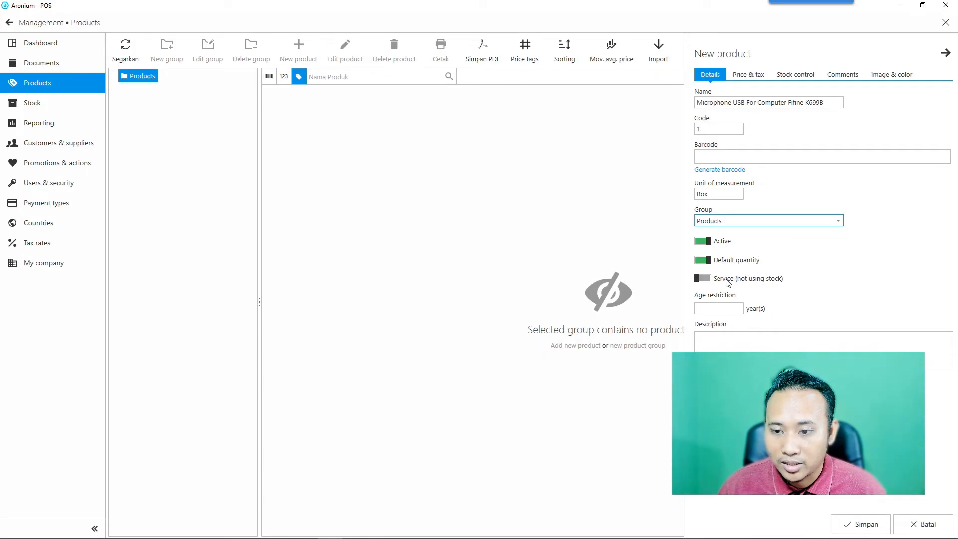
{"action": "left_click", "coordinate": [721, 309]}
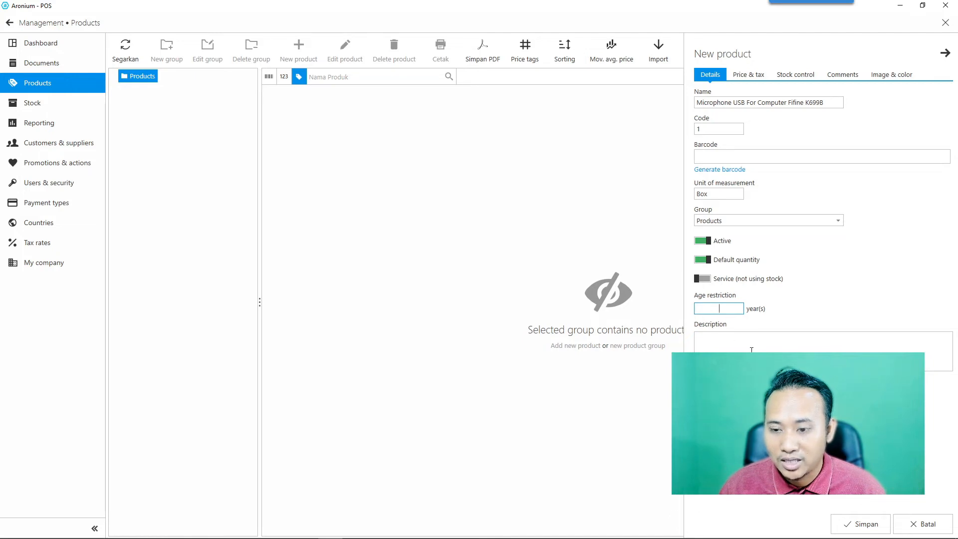
{"action": "left_click", "coordinate": [749, 77]}
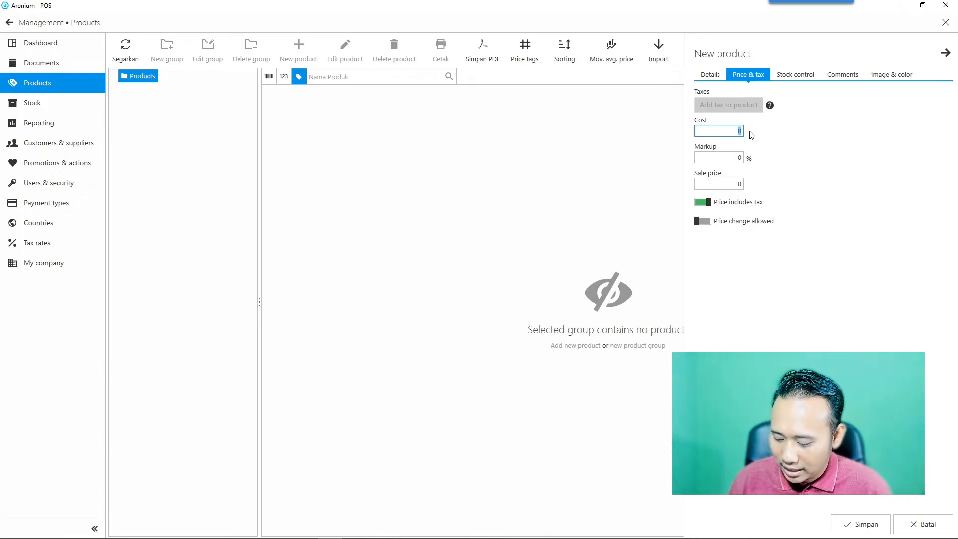
Enter a cost of 499000, trying a 649000 sale price and then a 15% markup.
{"action": "type", "text": "49900"}
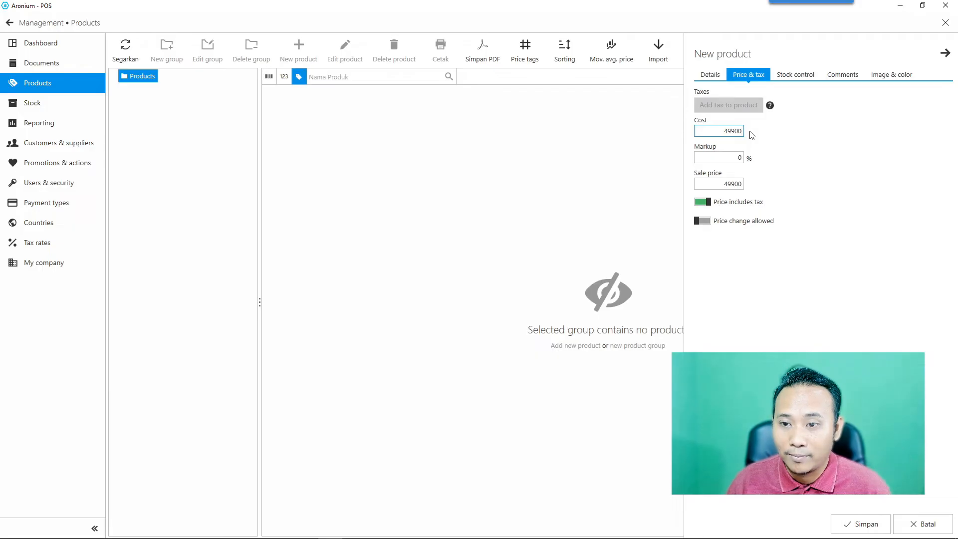
{"action": "type", "text": "0"}
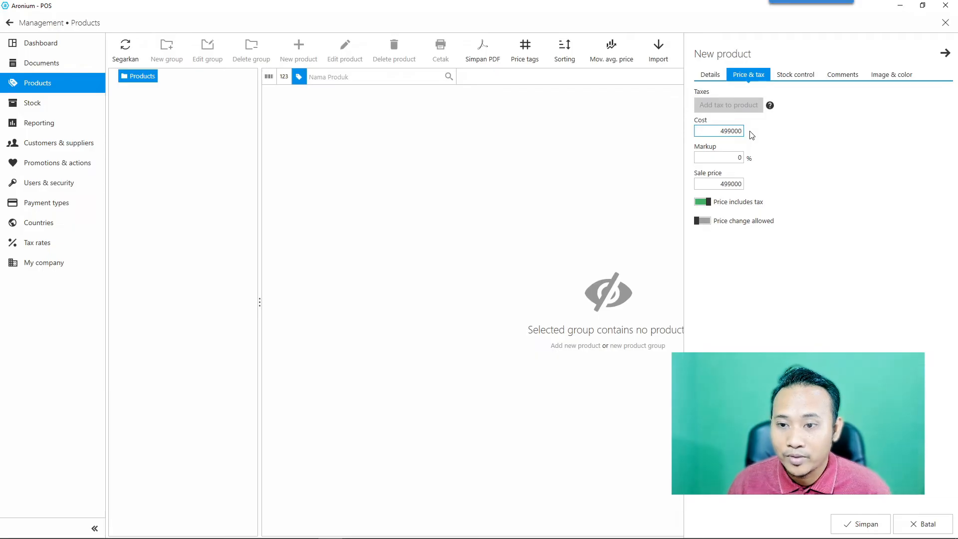
{"action": "left_click", "coordinate": [724, 183]}
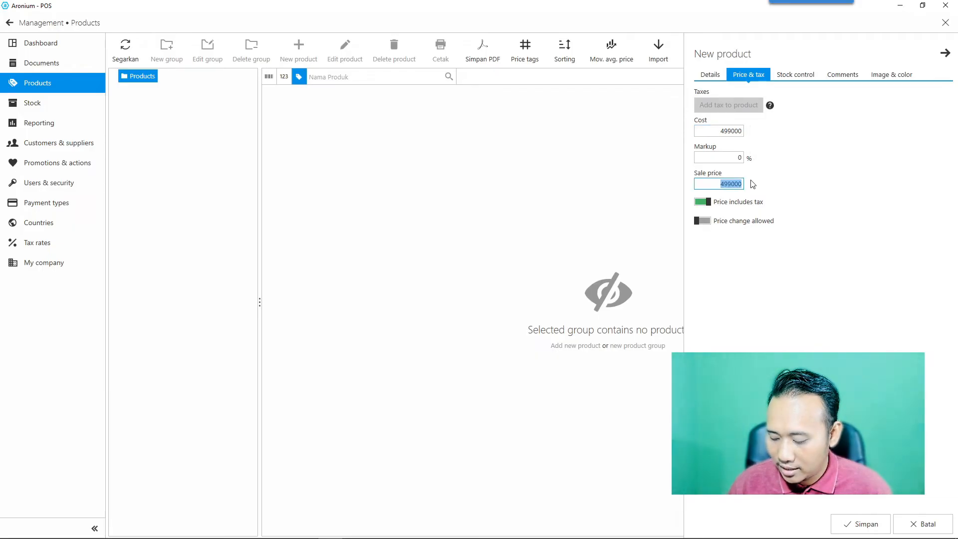
{"action": "type", "text": "649000"}
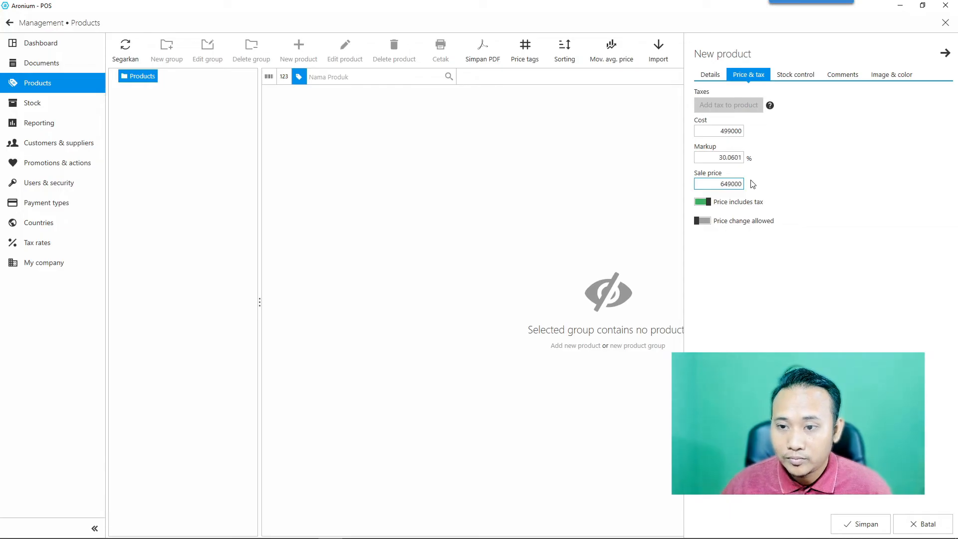
{"action": "left_click", "coordinate": [735, 252]}
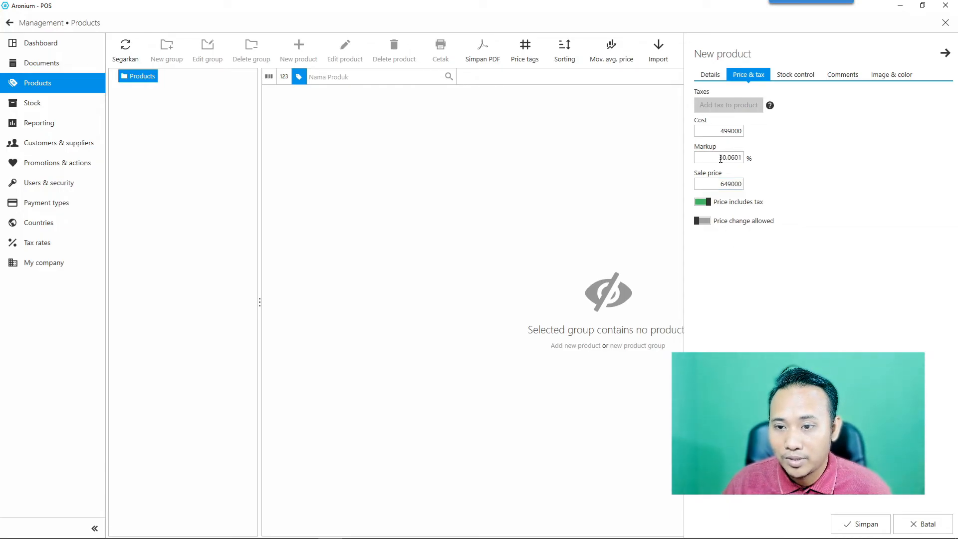
{"action": "left_click", "coordinate": [721, 159]}
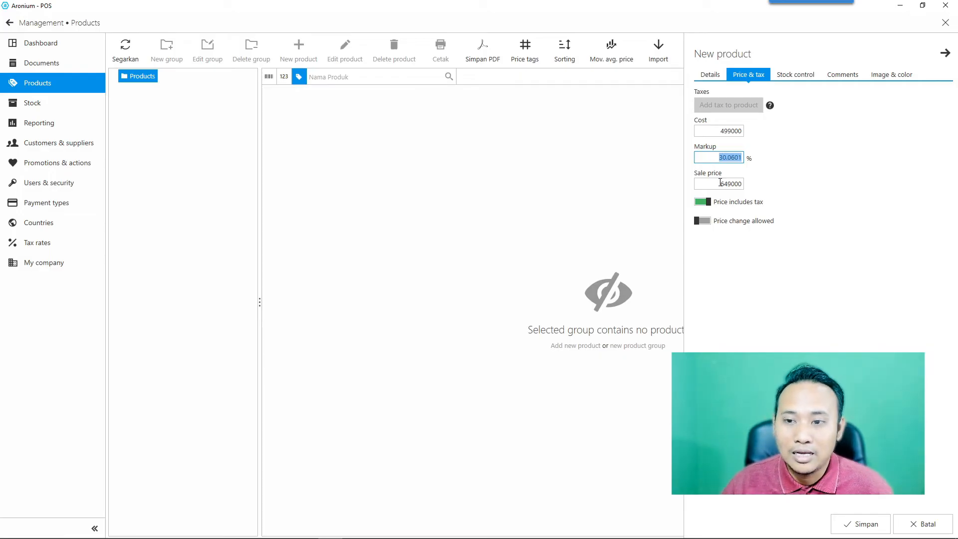
{"action": "left_click", "coordinate": [727, 158]}
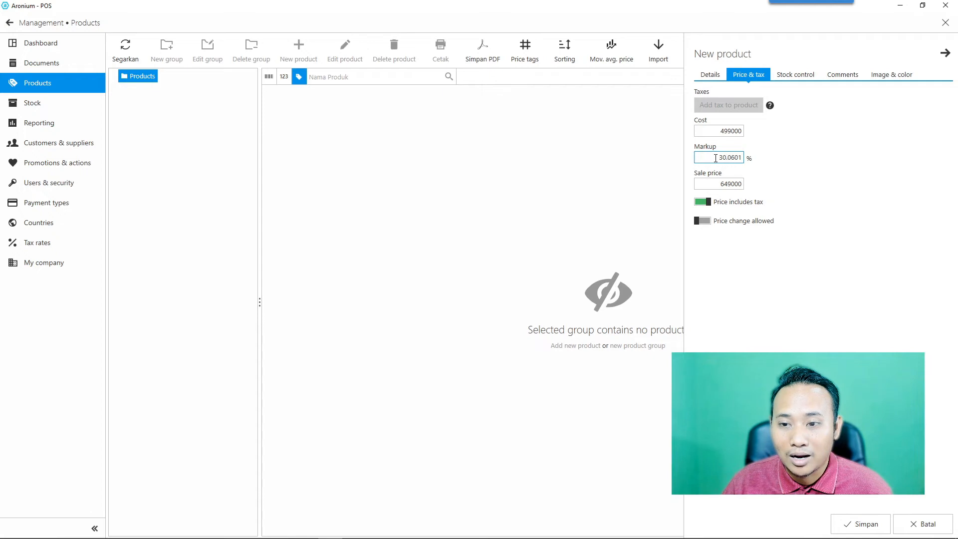
{"action": "left_click_drag", "start_coordinate": [716, 158], "coordinate": [779, 159]}
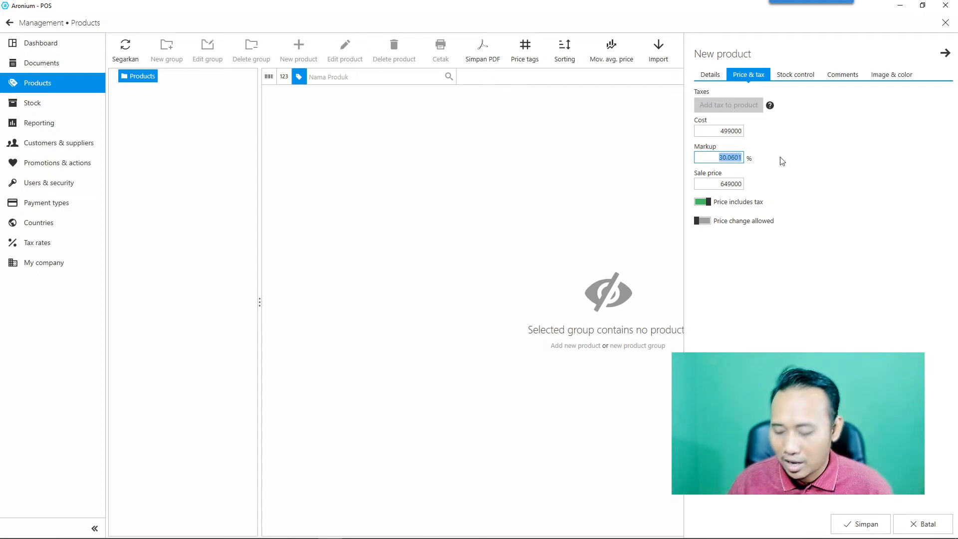
{"action": "type", "text": "15"}
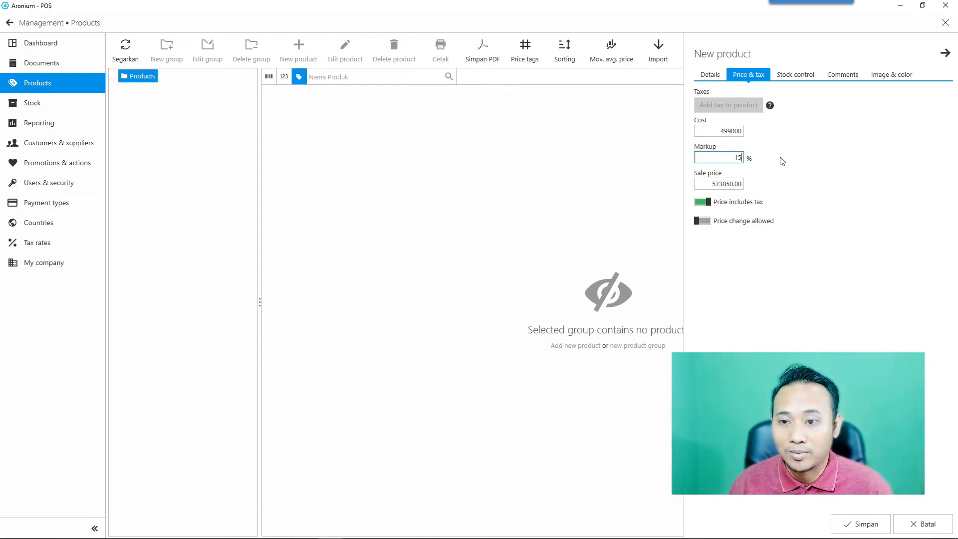
{"action": "left_click", "coordinate": [761, 261]}
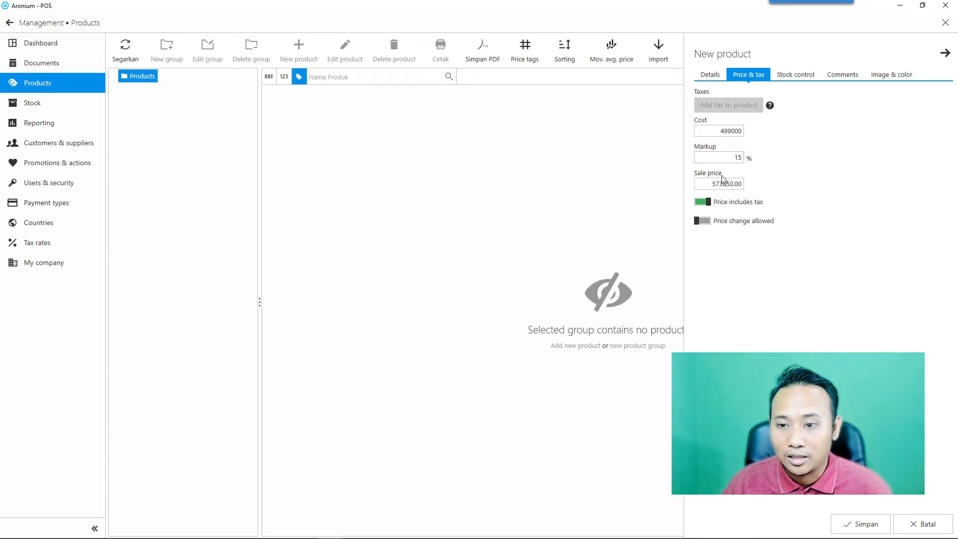
Set the sale price to 599000 and switch off 'Price includes tax', leaving price changes at sale off.
{"action": "left_click", "coordinate": [713, 184]}
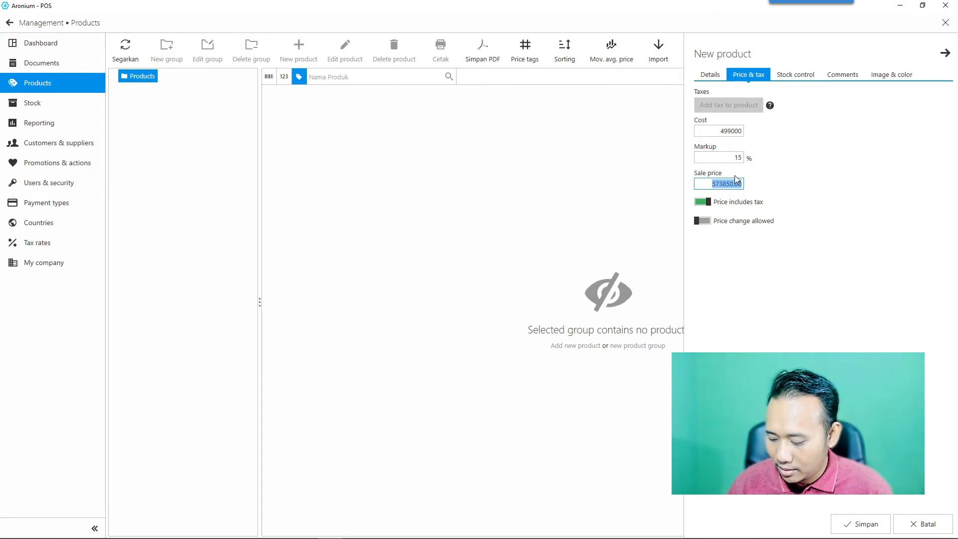
{"action": "type", "text": "599000"}
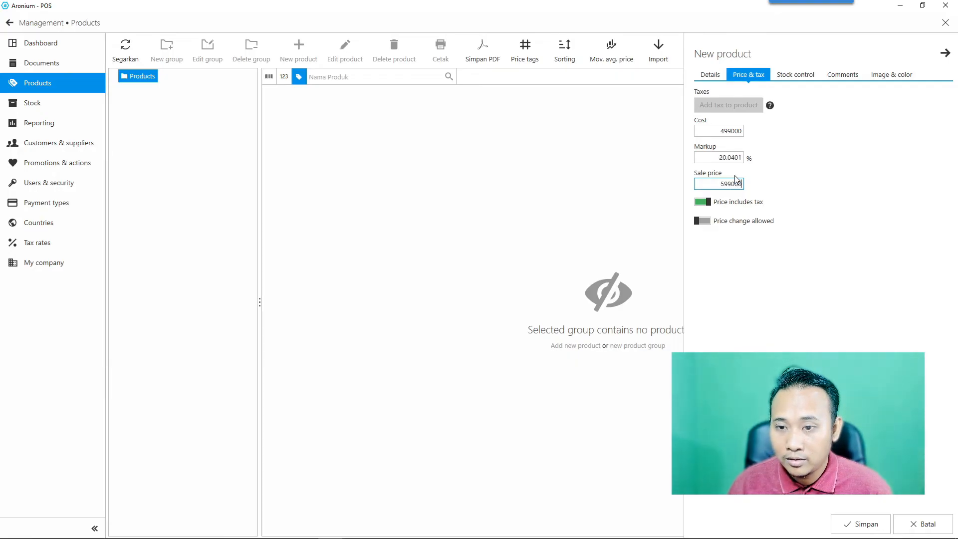
{"action": "left_click", "coordinate": [762, 268]}
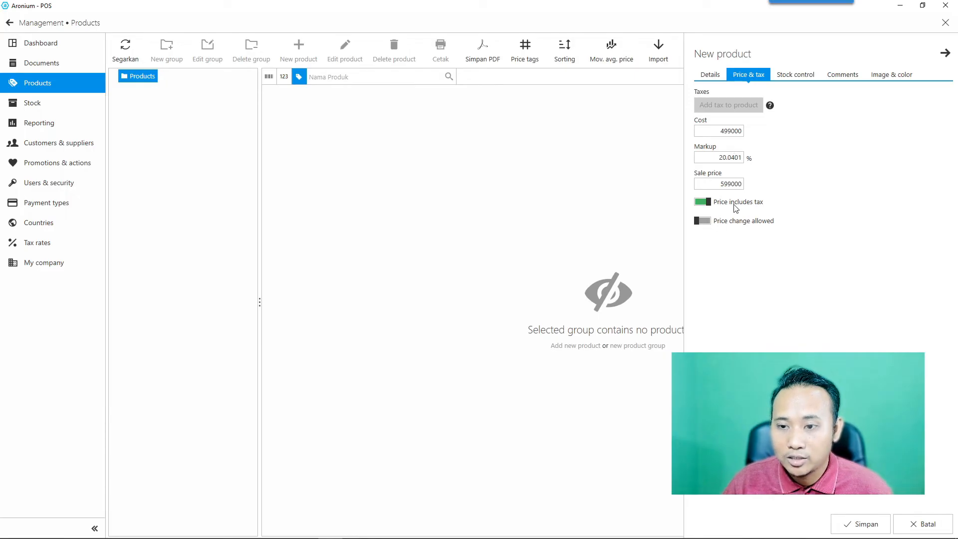
{"action": "left_click", "coordinate": [703, 202]}
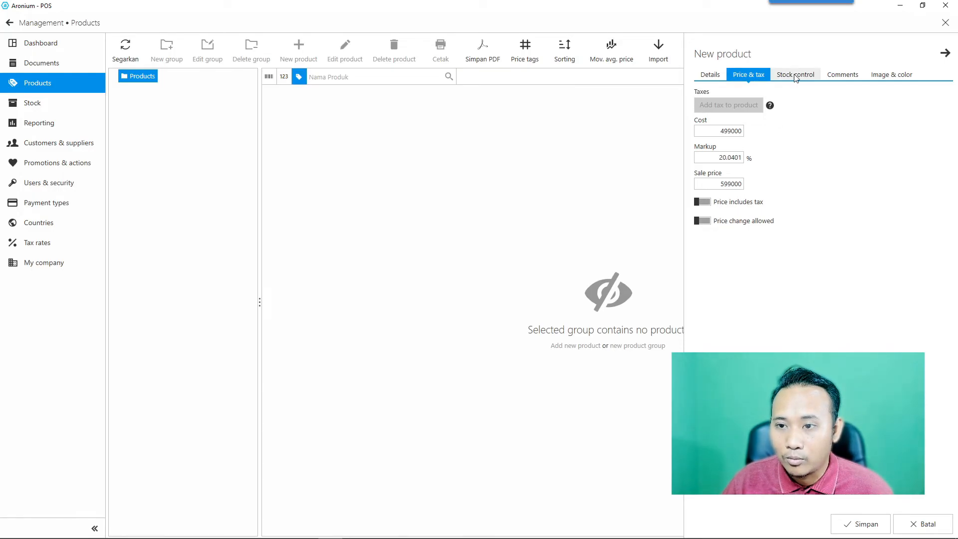
{"action": "left_click", "coordinate": [735, 224]}
{"action": "left_click", "coordinate": [705, 225]}
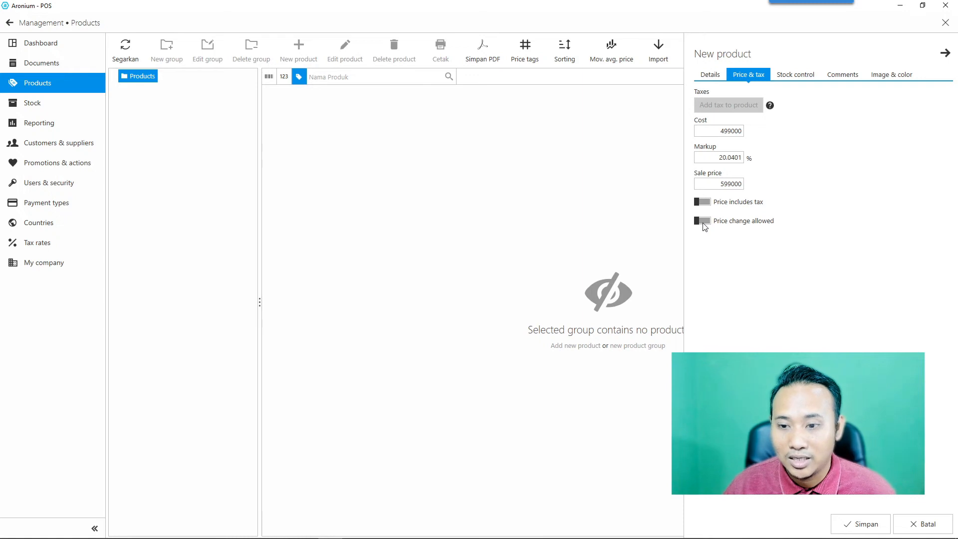
Check the stock control, details and Price & tax sections, then save the microphone product.
{"action": "left_click", "coordinate": [808, 78]}
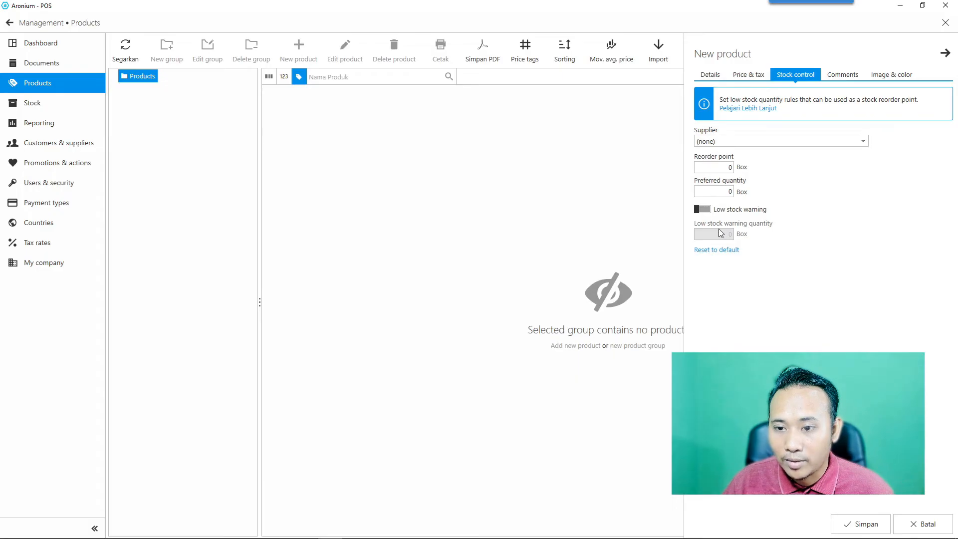
{"action": "left_click", "coordinate": [843, 76]}
{"action": "left_click", "coordinate": [896, 77]}
{"action": "left_click", "coordinate": [805, 79]}
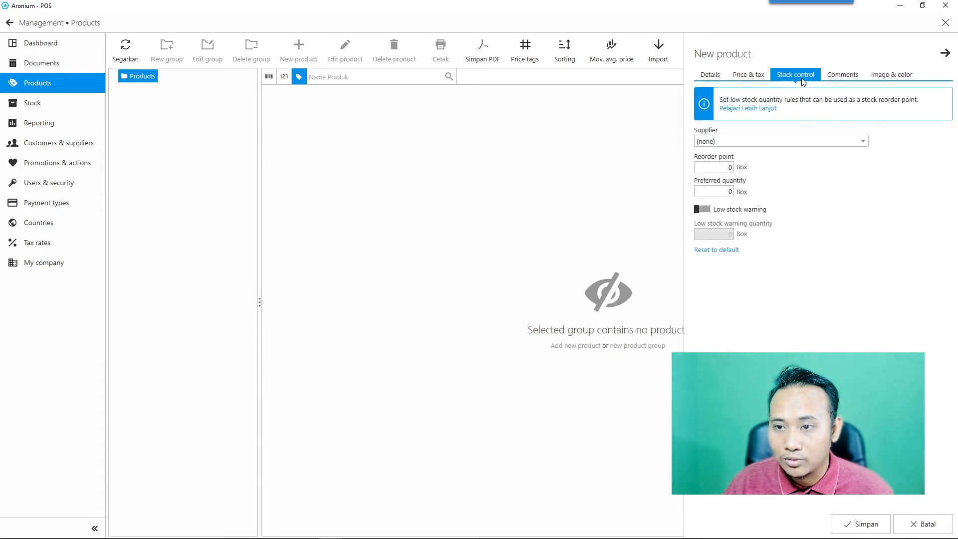
{"action": "left_click", "coordinate": [710, 74]}
{"action": "left_click", "coordinate": [748, 75]}
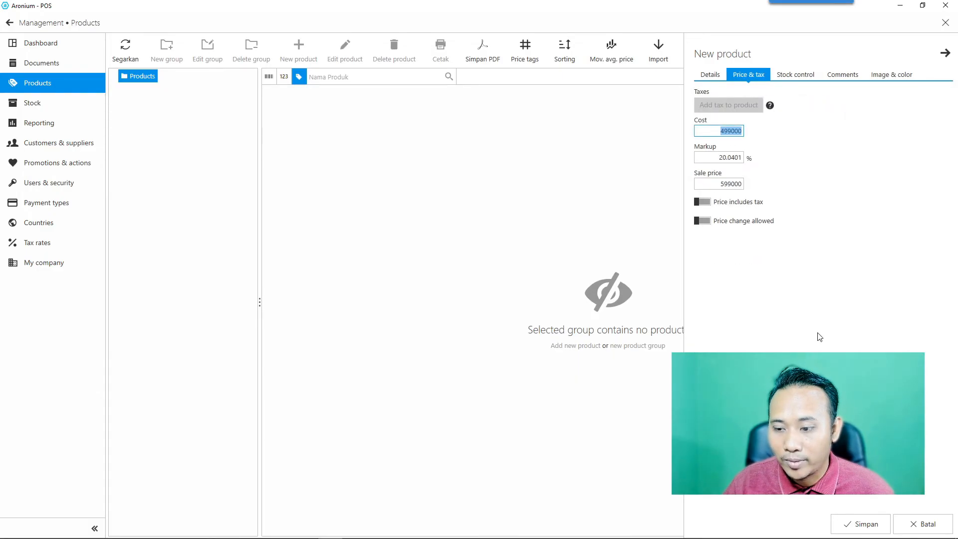
{"action": "left_click", "coordinate": [855, 526]}
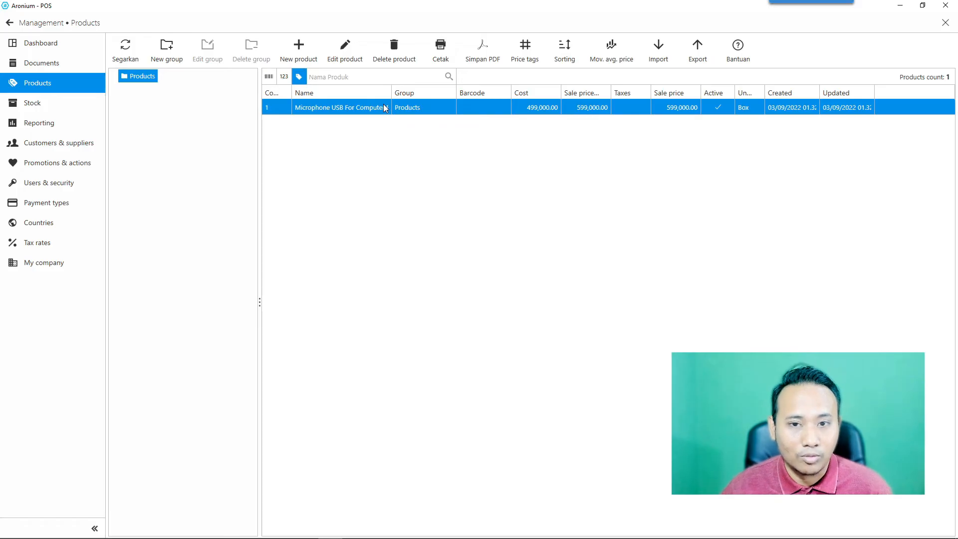
Give the microphone a stock quantity of 50 using Quick inventory on the Stock page.
{"action": "left_click", "coordinate": [35, 107]}
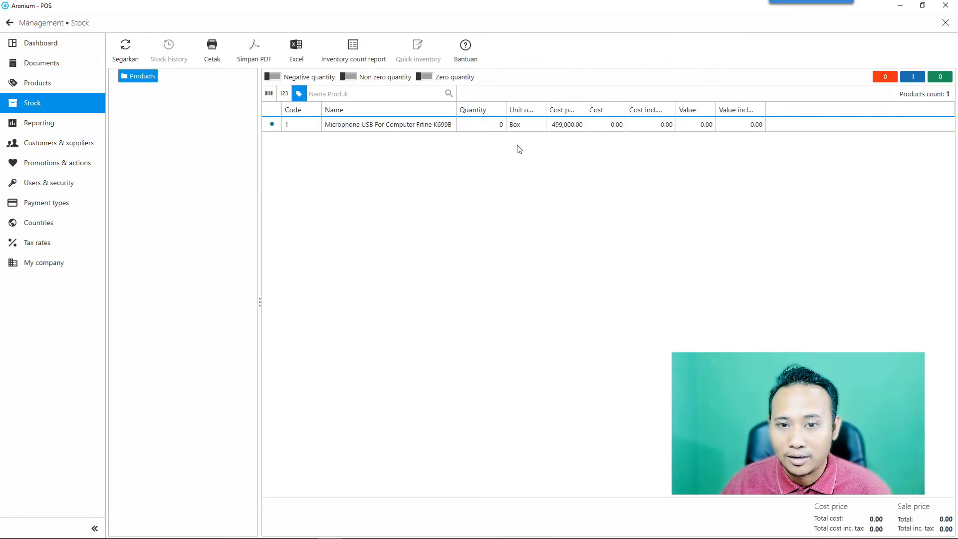
{"action": "left_click", "coordinate": [526, 127]}
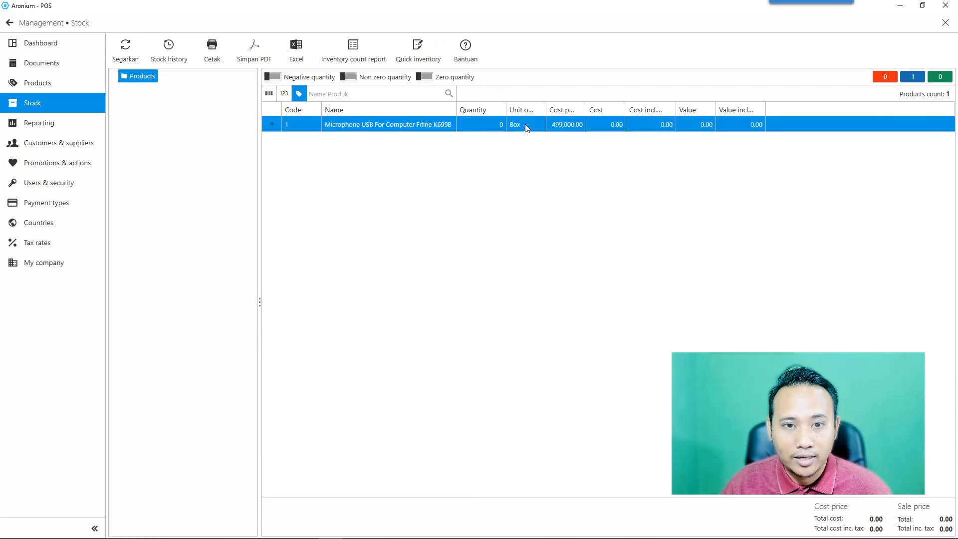
{"action": "left_click", "coordinate": [417, 50]}
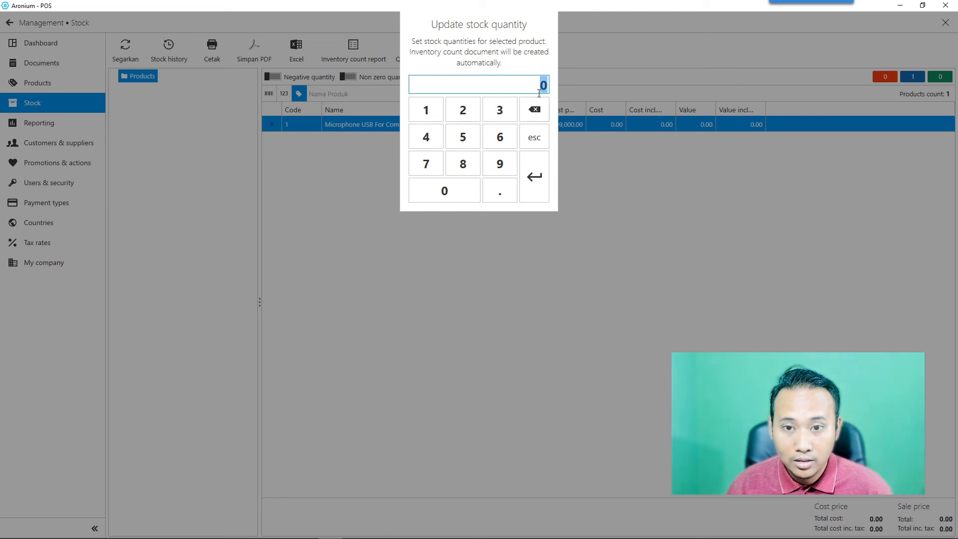
{"action": "type", "text": "50"}
{"action": "left_click", "coordinate": [534, 177]}
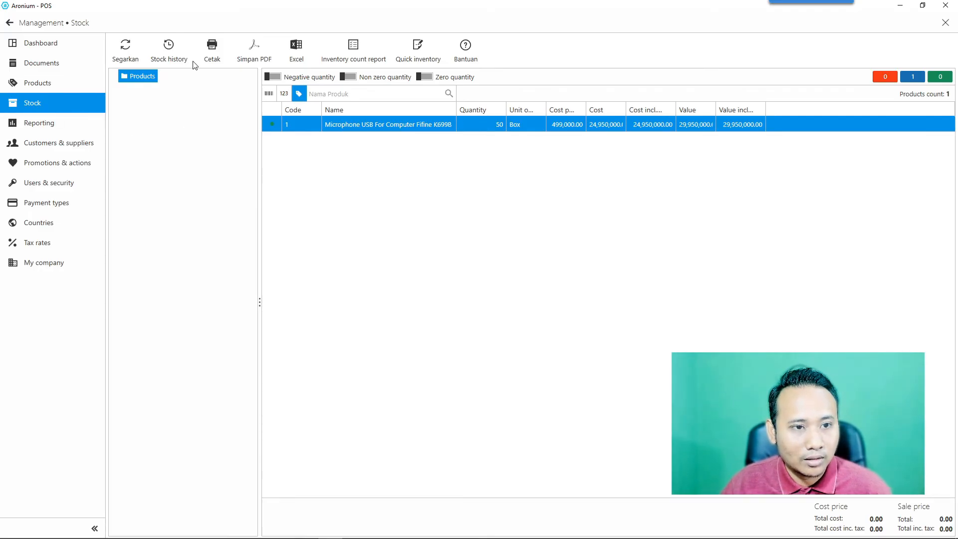
{"action": "left_click", "coordinate": [52, 70]}
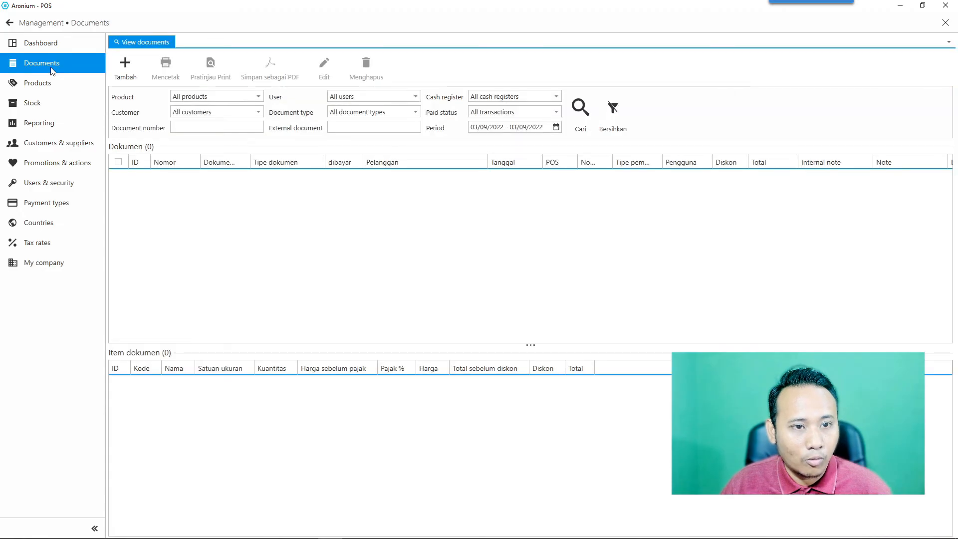
{"action": "left_click", "coordinate": [125, 68]}
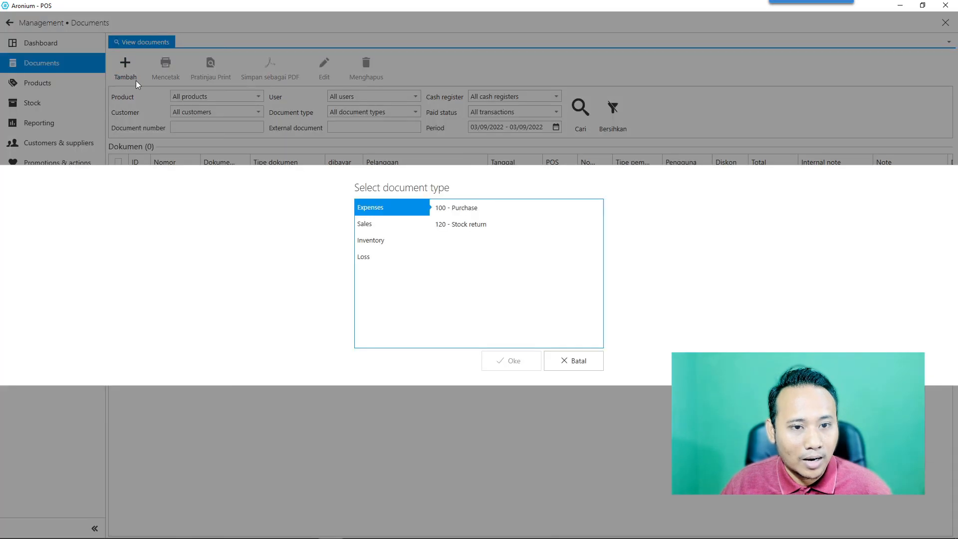
{"action": "left_click", "coordinate": [466, 210]}
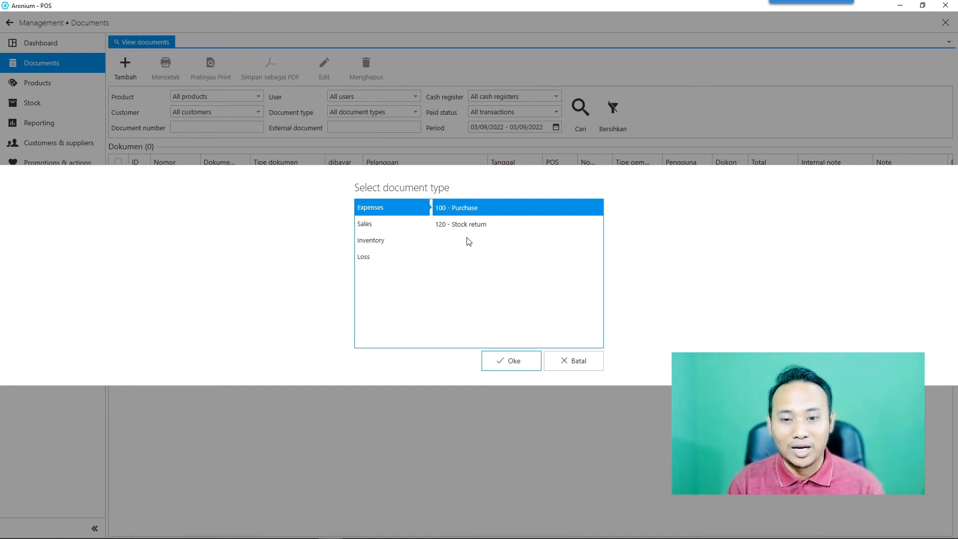
{"action": "left_click", "coordinate": [576, 361]}
{"action": "left_click", "coordinate": [56, 109]}
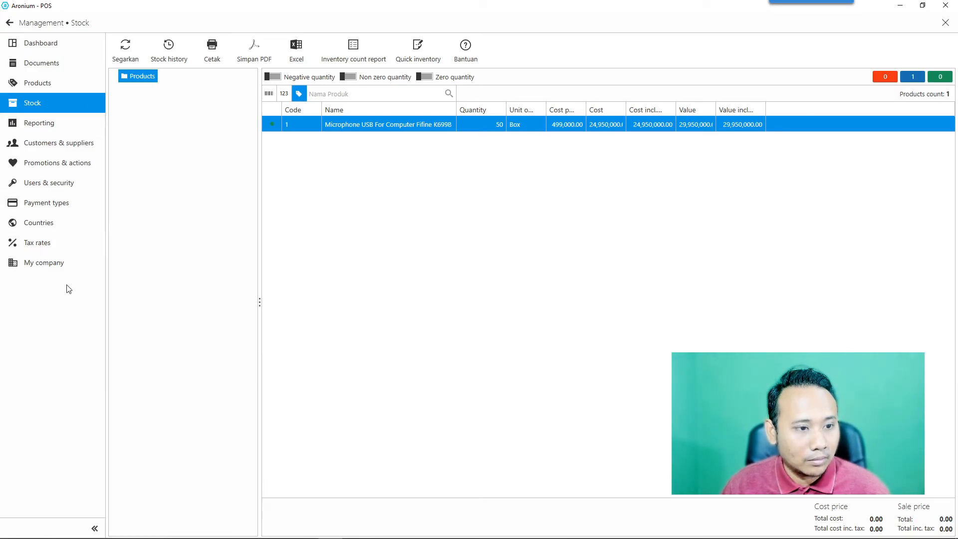
Create and save a tax rate named PPN at 11%, kept as a percentage rather than fixed.
{"action": "left_click", "coordinate": [52, 243]}
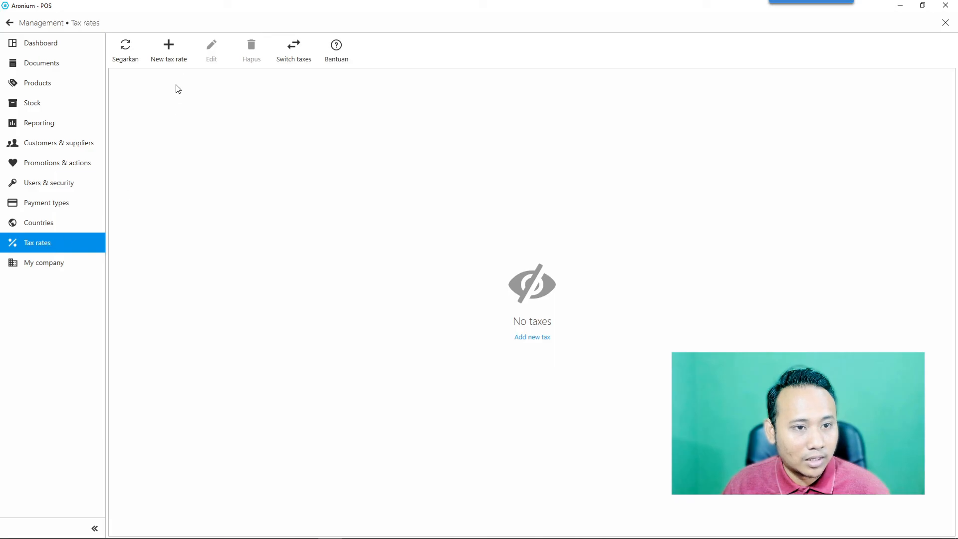
{"action": "left_click", "coordinate": [170, 56]}
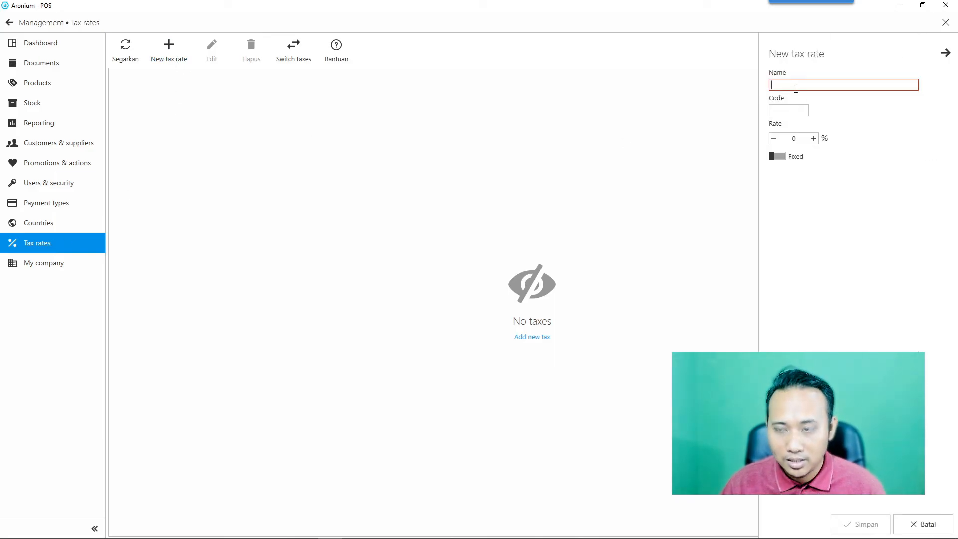
{"action": "type", "text": "PPN"}
{"action": "key", "text": "Tab"}
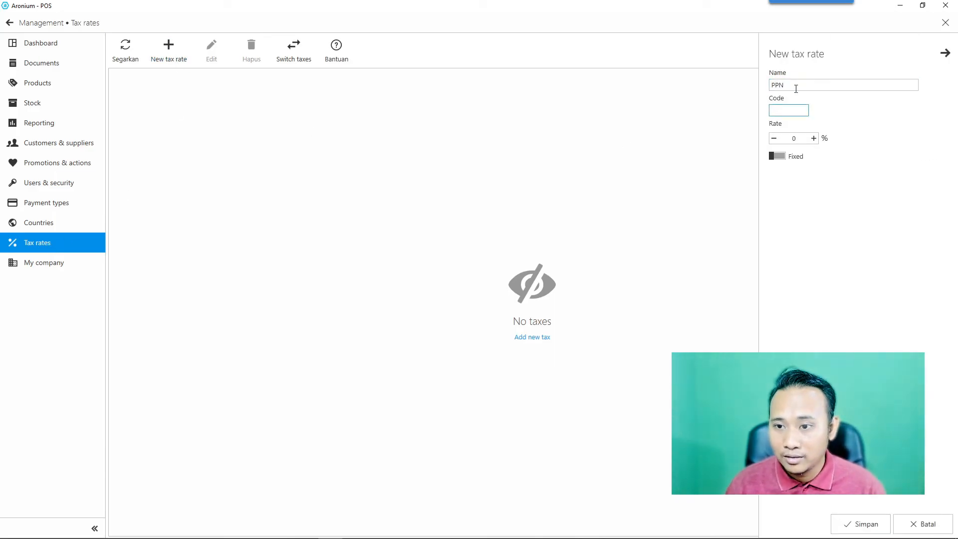
{"action": "left_click", "coordinate": [800, 138]}
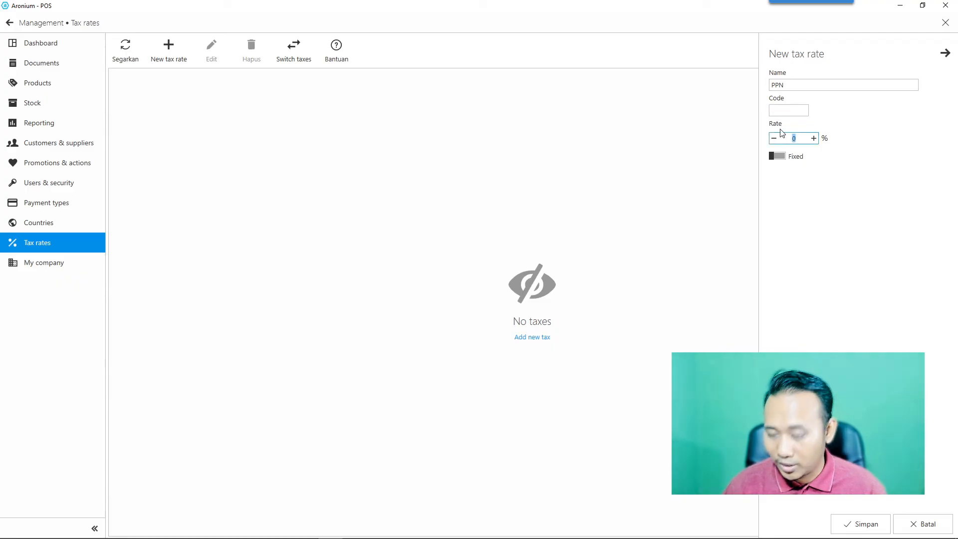
{"action": "type", "text": "11"}
{"action": "left_click", "coordinate": [780, 156]}
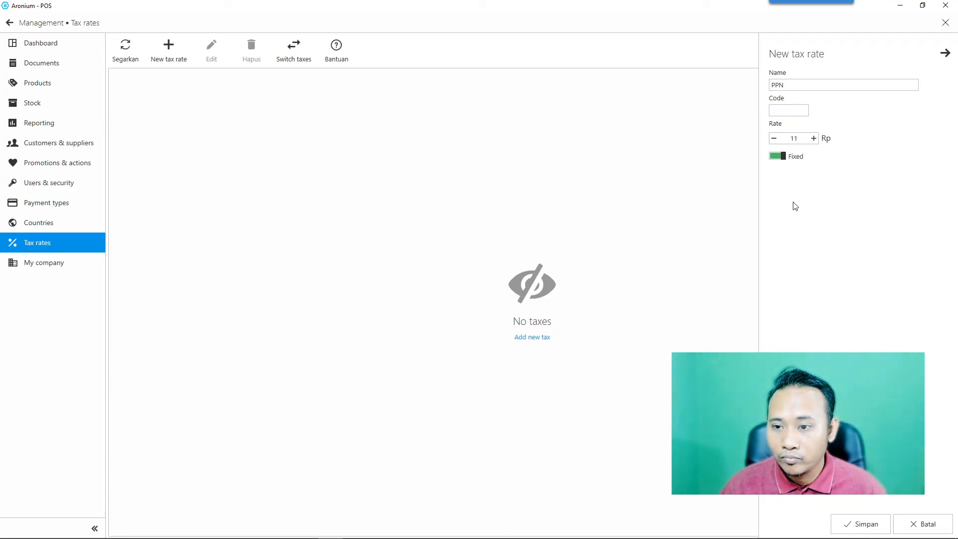
{"action": "left_click", "coordinate": [777, 156]}
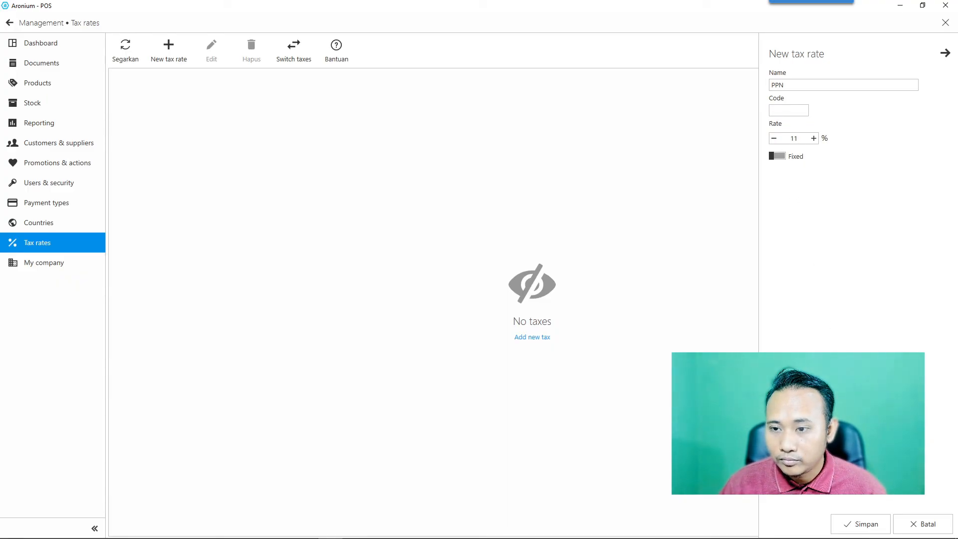
{"action": "left_click", "coordinate": [862, 524]}
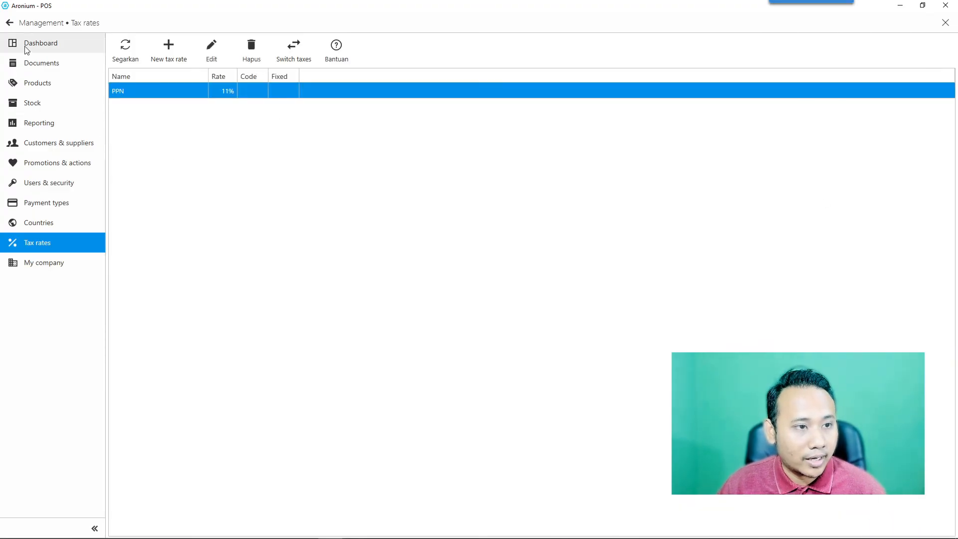
Return to the sales screen and switch product lookup to barcode search.
{"action": "left_click", "coordinate": [10, 23]}
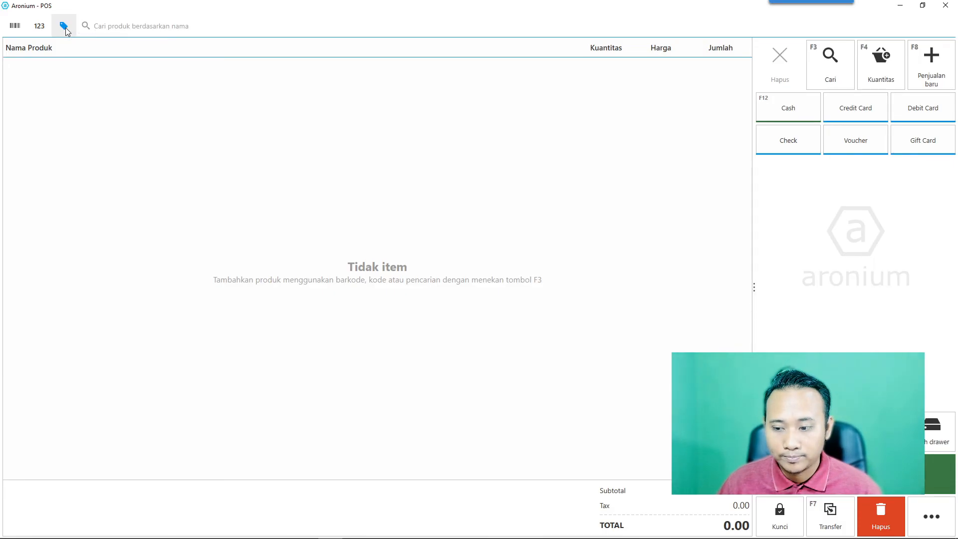
{"action": "left_click", "coordinate": [40, 26]}
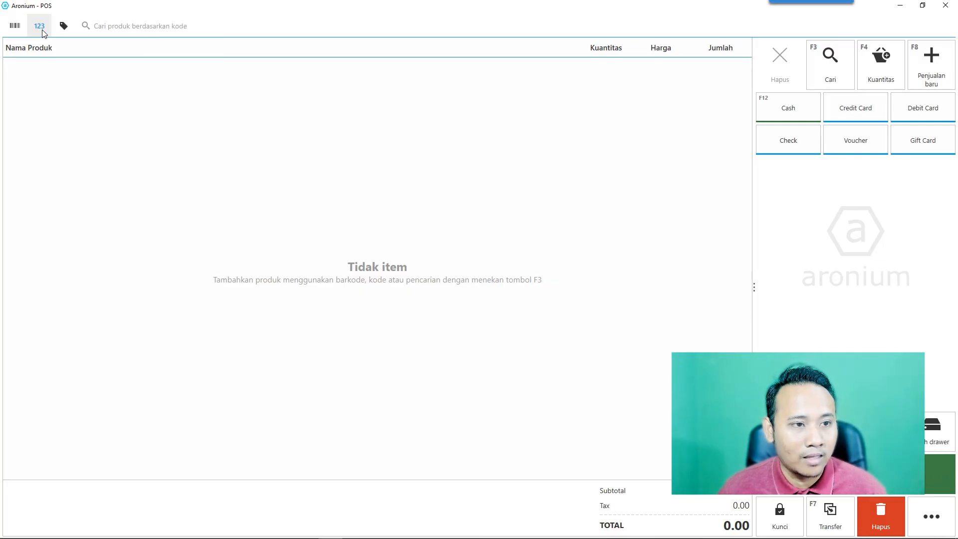
{"action": "left_click", "coordinate": [14, 27]}
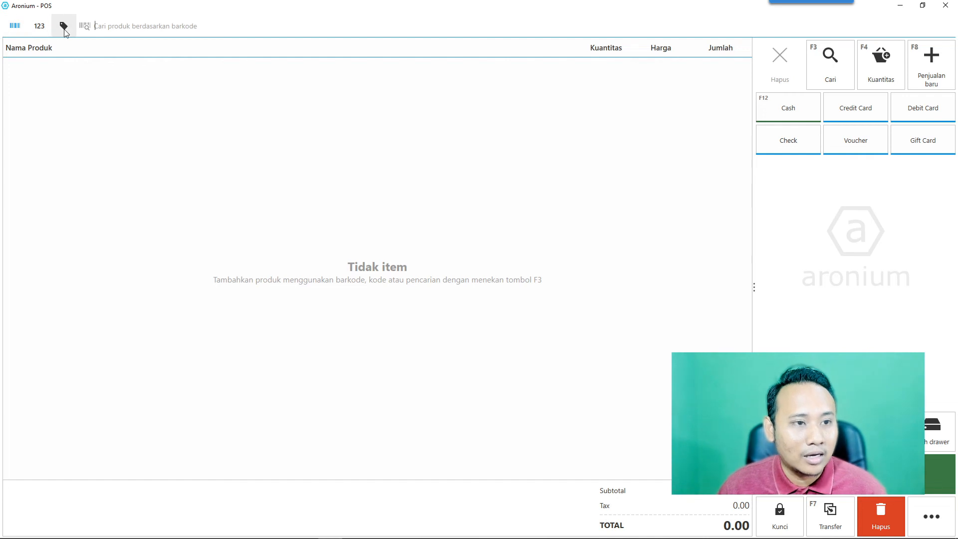
Search products by name for 'fifine' and add the Fifine K699B microphone at 599,000.00.
{"action": "left_click", "coordinate": [63, 26]}
{"action": "left_click", "coordinate": [140, 26]}
{"action": "type", "text": "fifine"}
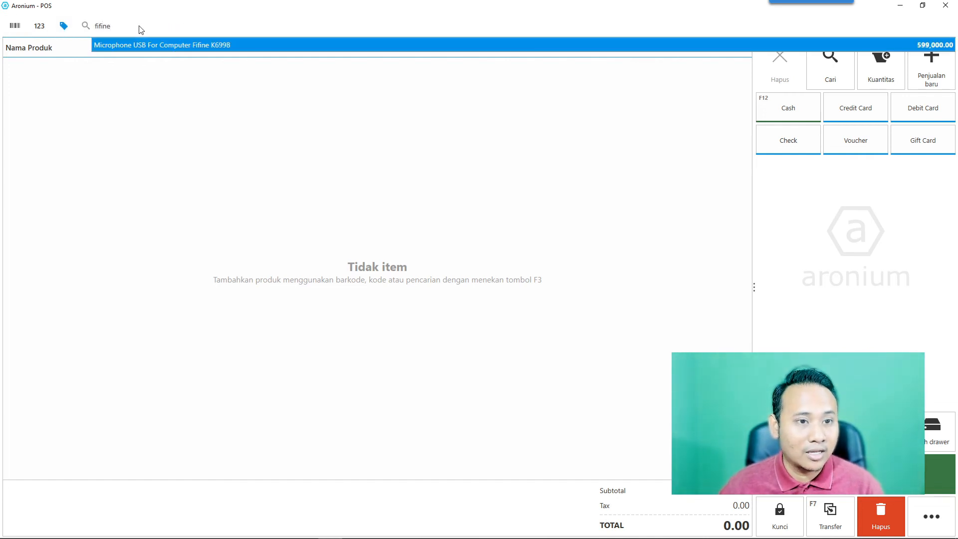
{"action": "left_click", "coordinate": [182, 46]}
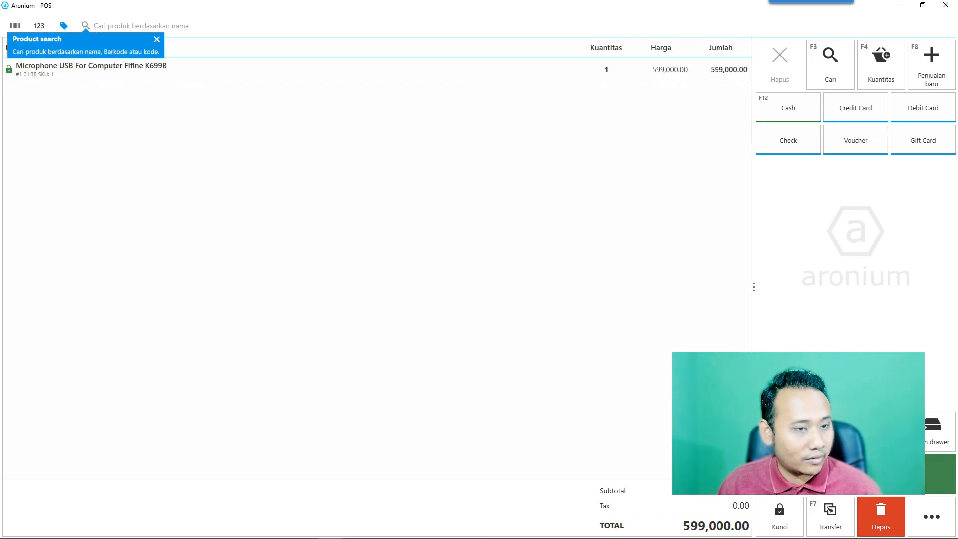
Pay the 599,000.00 total in cash with 0.00 change, skipping the receipt and order name.
{"action": "key", "text": "F10"}
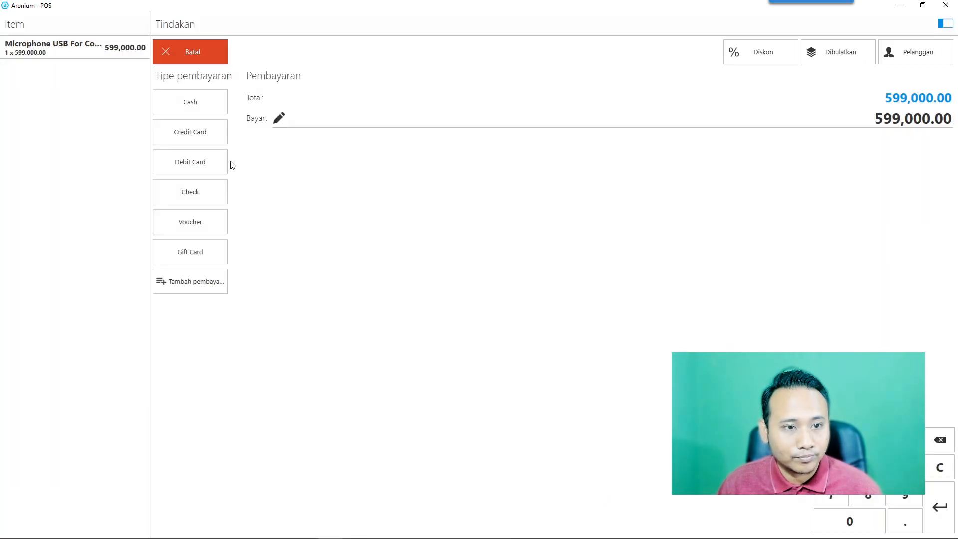
{"action": "left_click", "coordinate": [201, 107]}
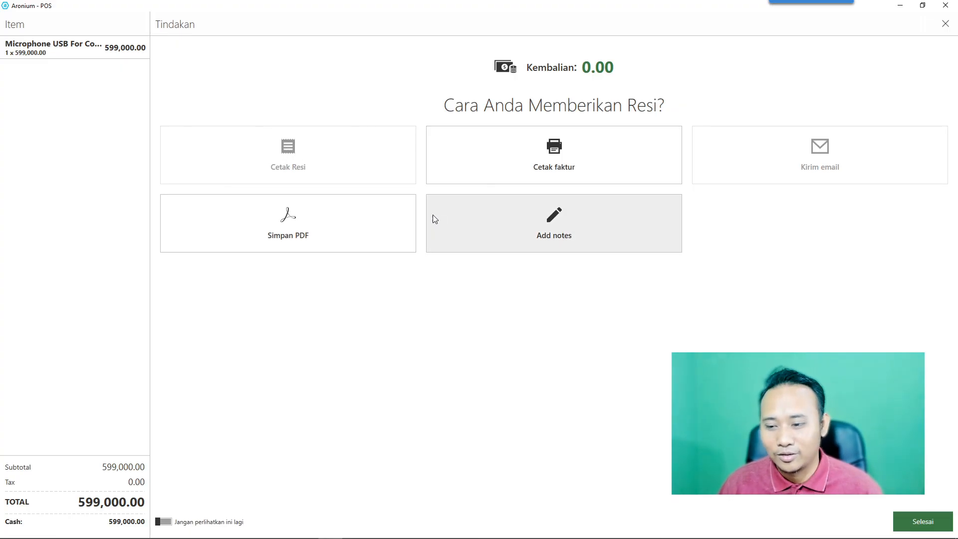
{"action": "left_click", "coordinate": [915, 520]}
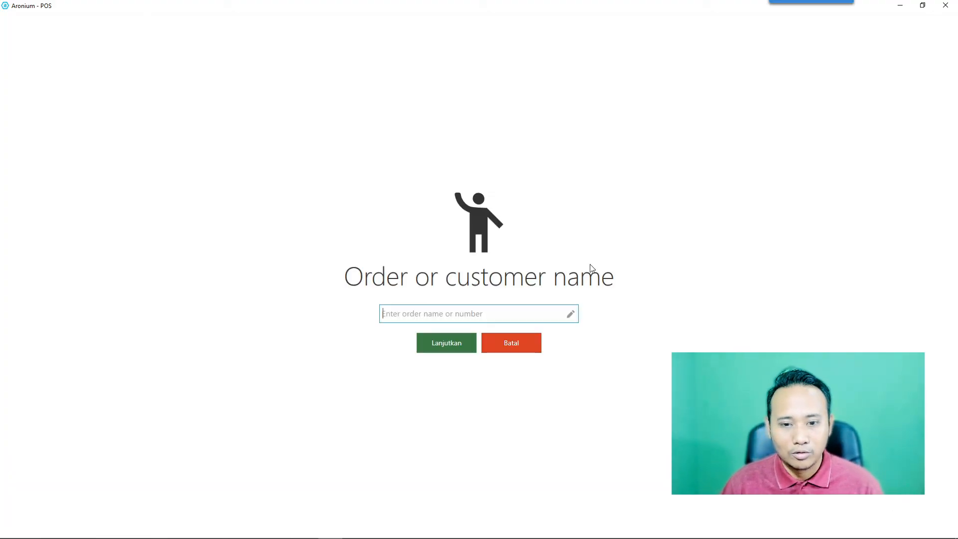
{"action": "left_click", "coordinate": [443, 341]}
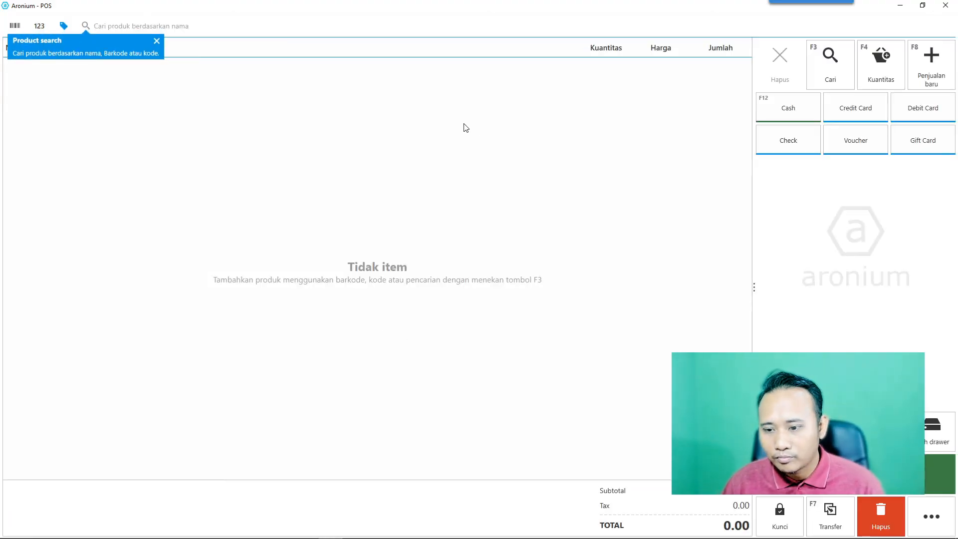